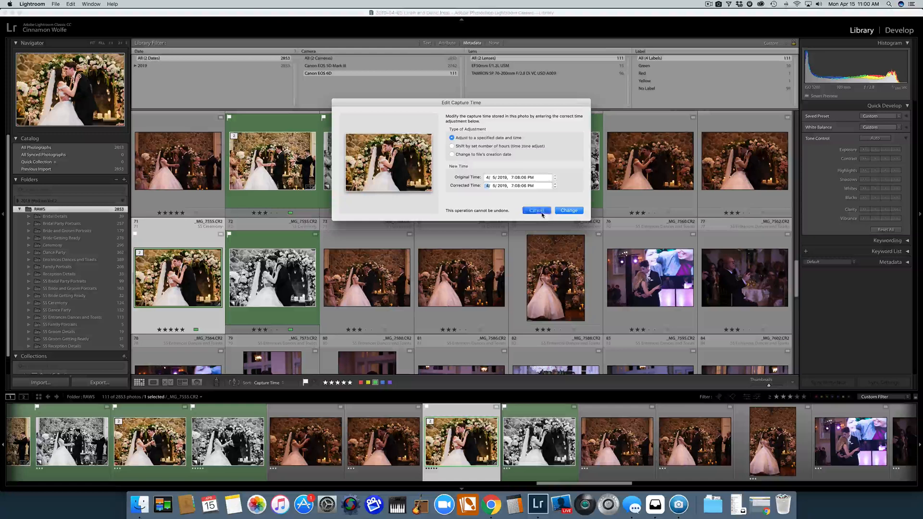
Leave the capture time unadjusted, and show only the Canon EOS 5D Mark III photos sorted by File Name
left_click(537, 210)
left_click(342, 66)
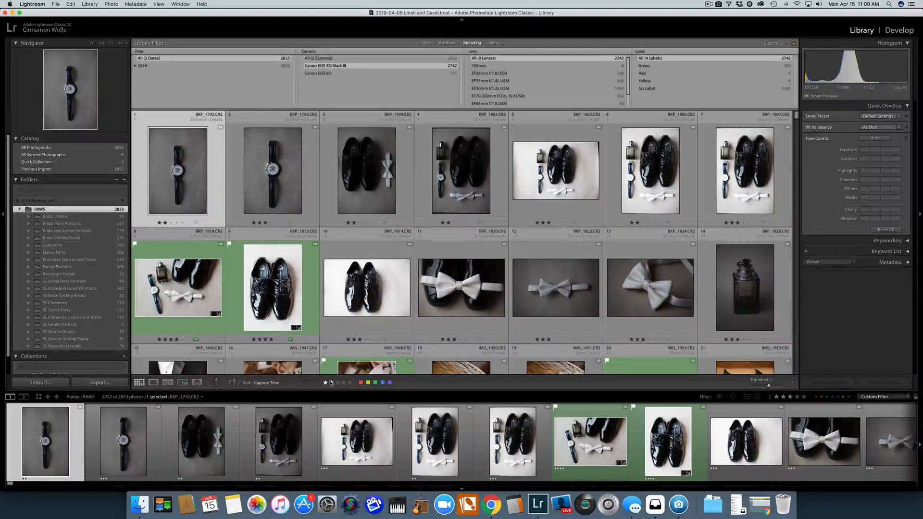
left_click(272, 383)
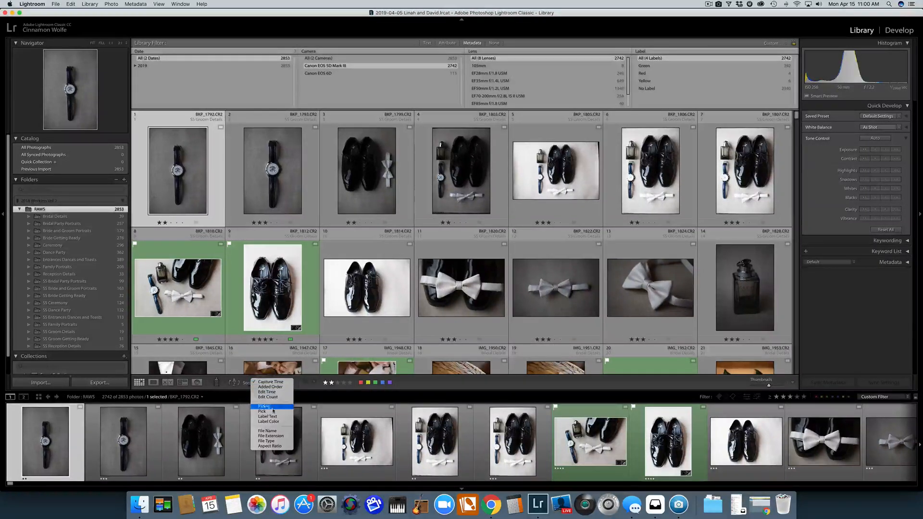
left_click(272, 432)
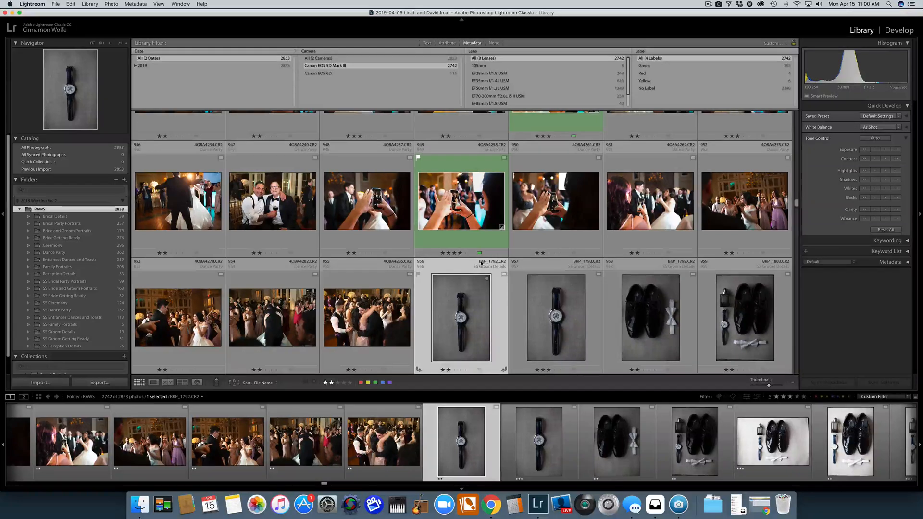
Examine the file names and scene order of the first file-name series, from the ceremony through the dance party
scroll(481, 263, "up", 1)
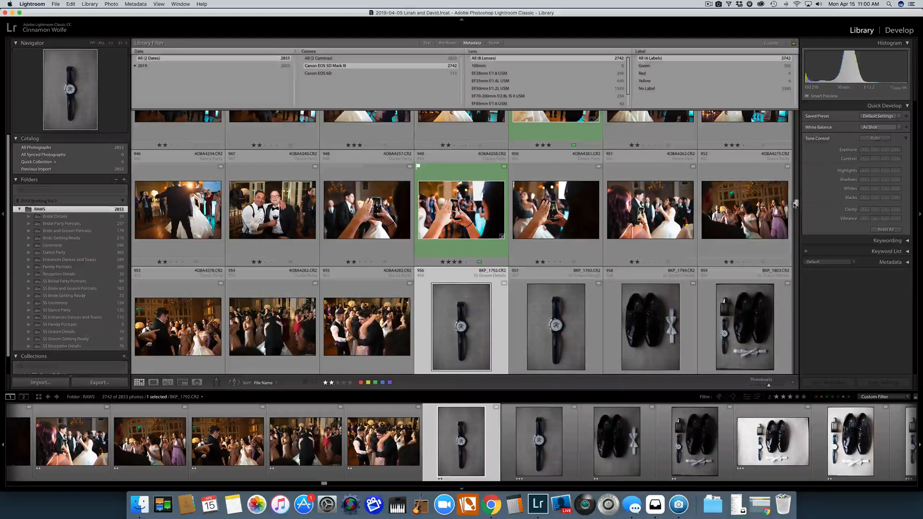
left_click_drag(796, 204, 796, 287)
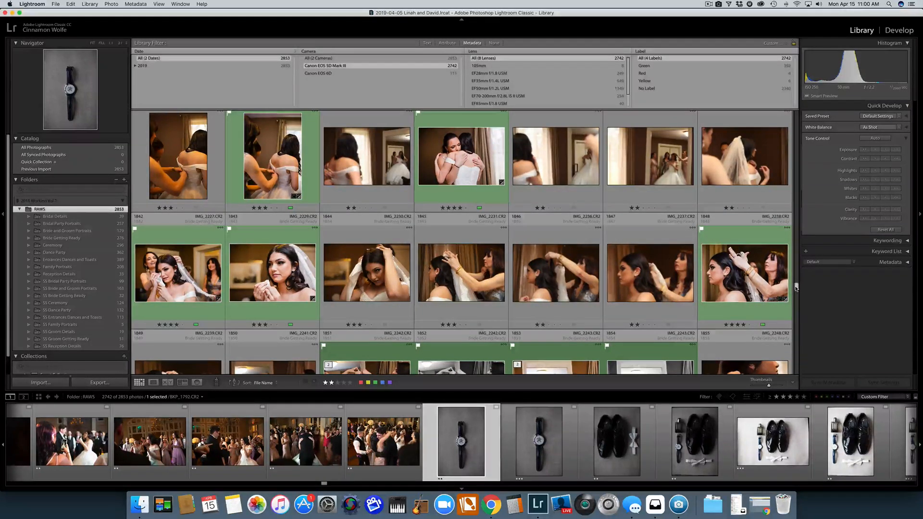
left_click_drag(796, 287, 797, 145)
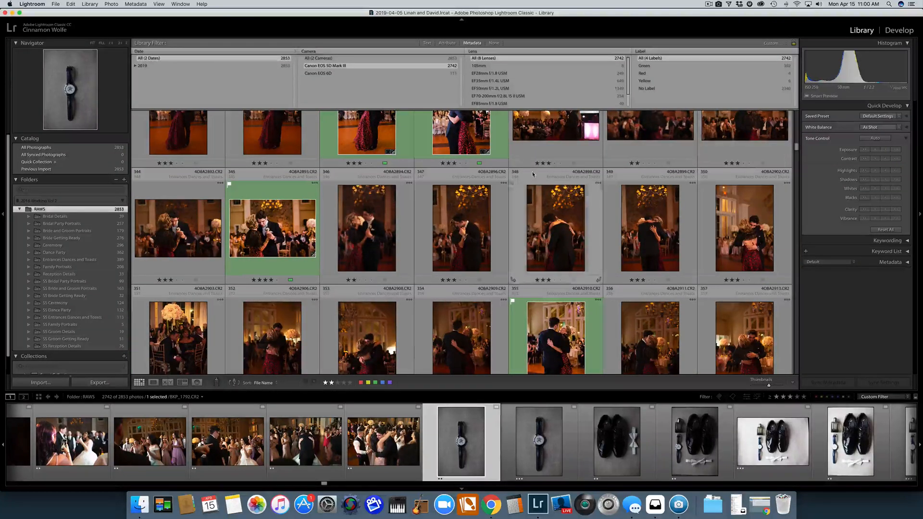
left_click_drag(797, 147, 796, 115)
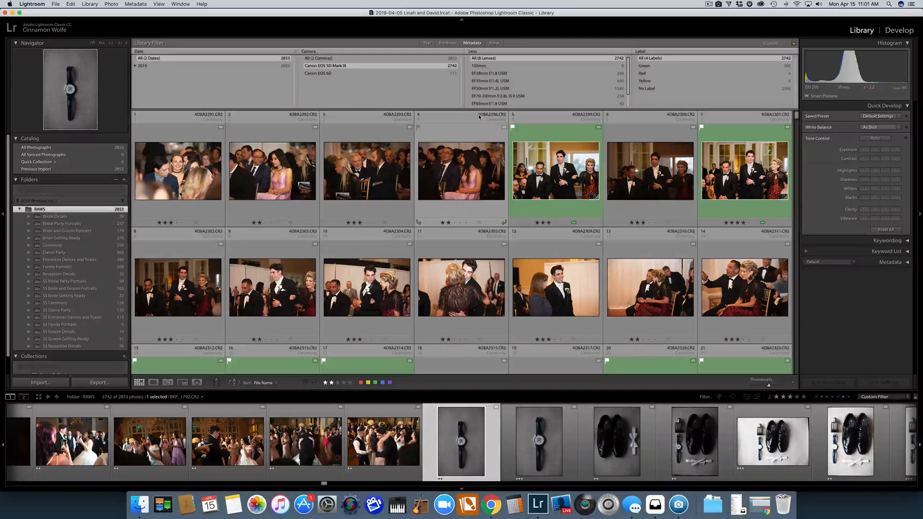
scroll(493, 210, "down", 10)
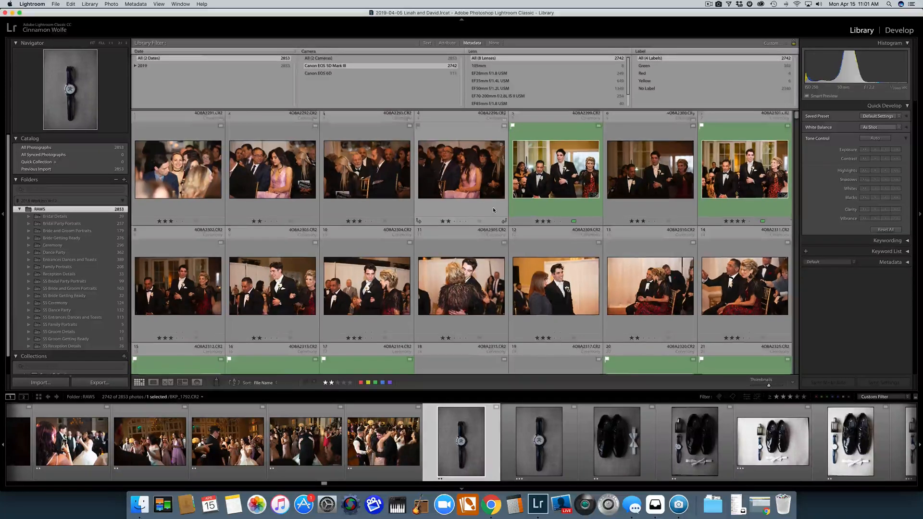
scroll(493, 210, "down", 10)
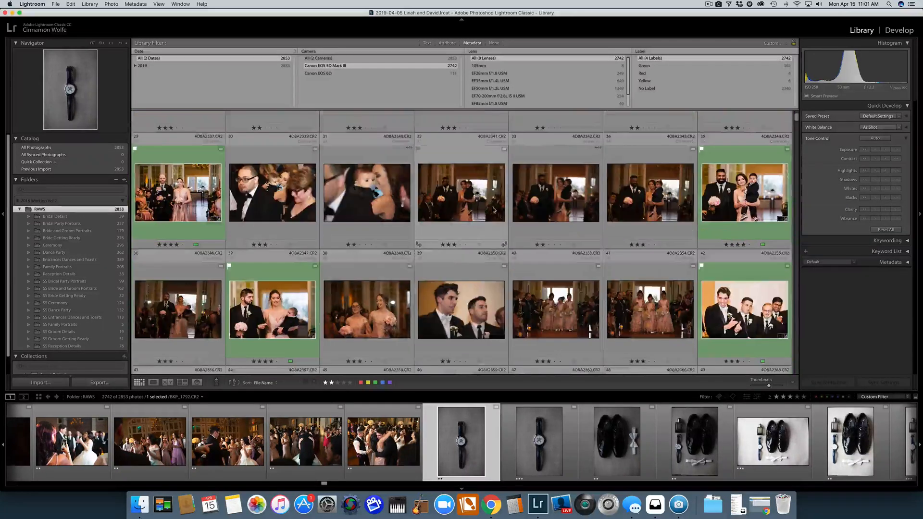
scroll(493, 210, "down", 5)
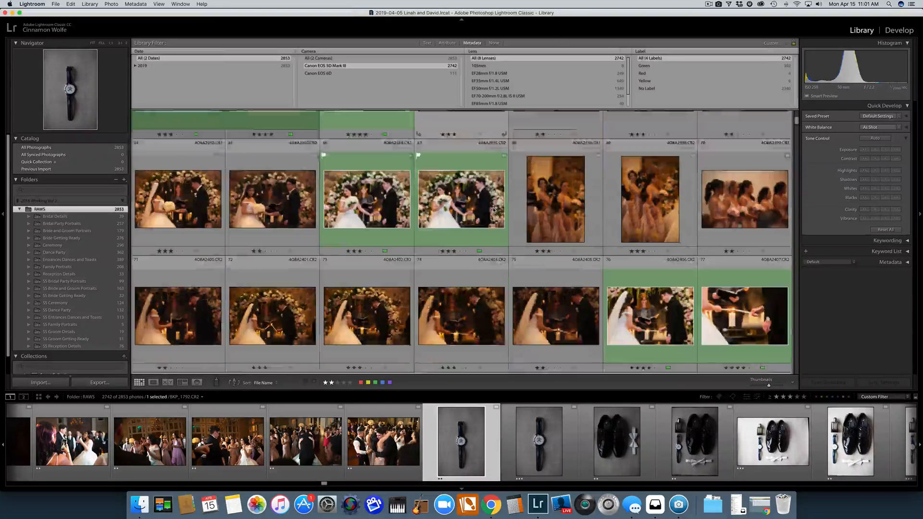
scroll(601, 275, "down", 4)
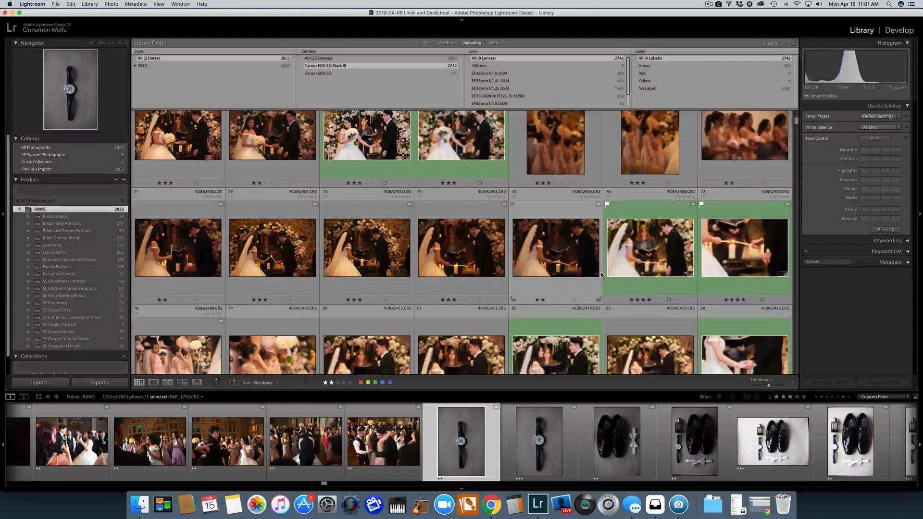
scroll(601, 275, "down", 8)
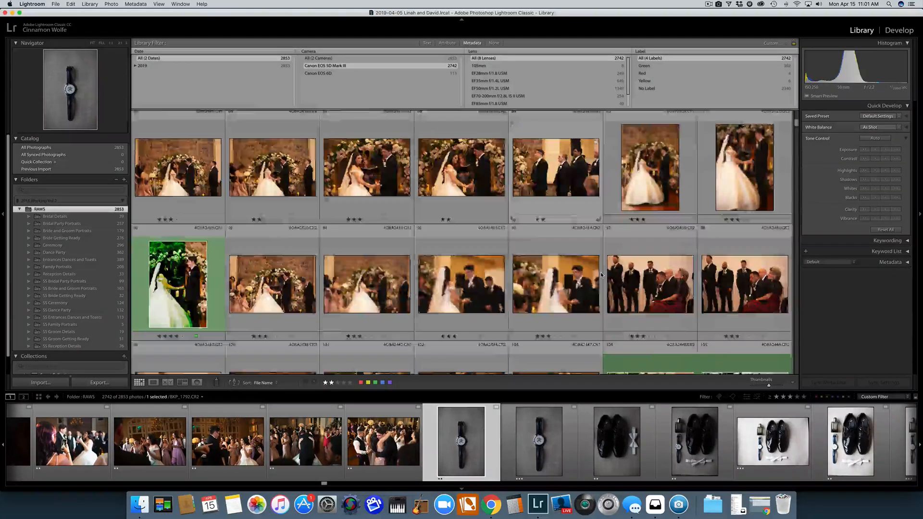
scroll(601, 275, "down", 5)
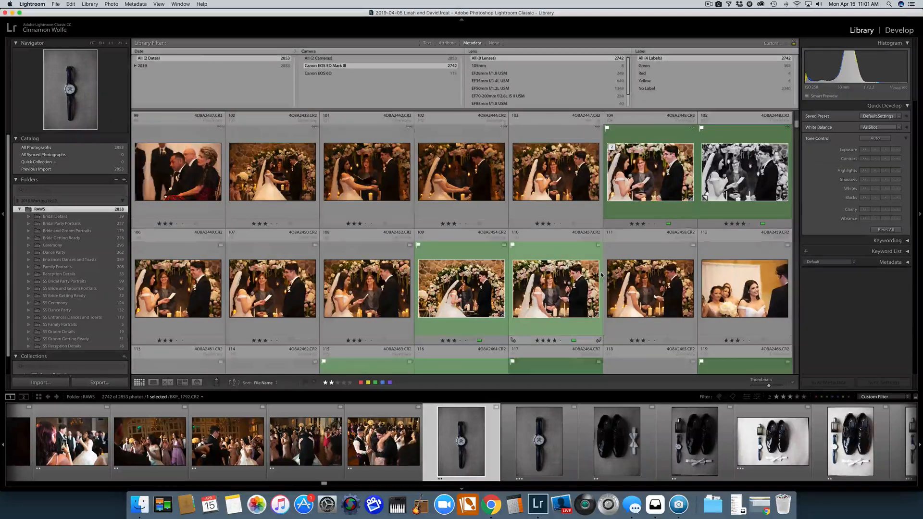
scroll(601, 275, "down", 5)
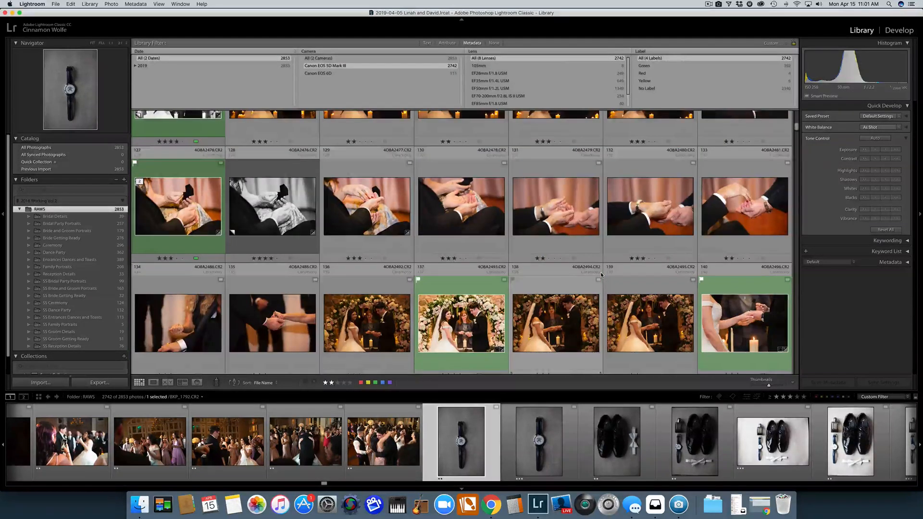
scroll(601, 275, "down", 5)
scroll(601, 275, "down", 2)
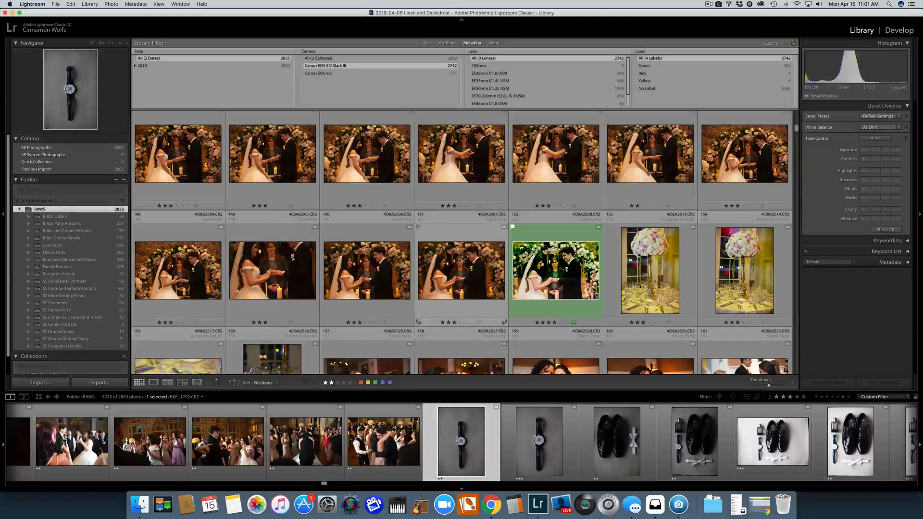
scroll(459, 260, "down", 3)
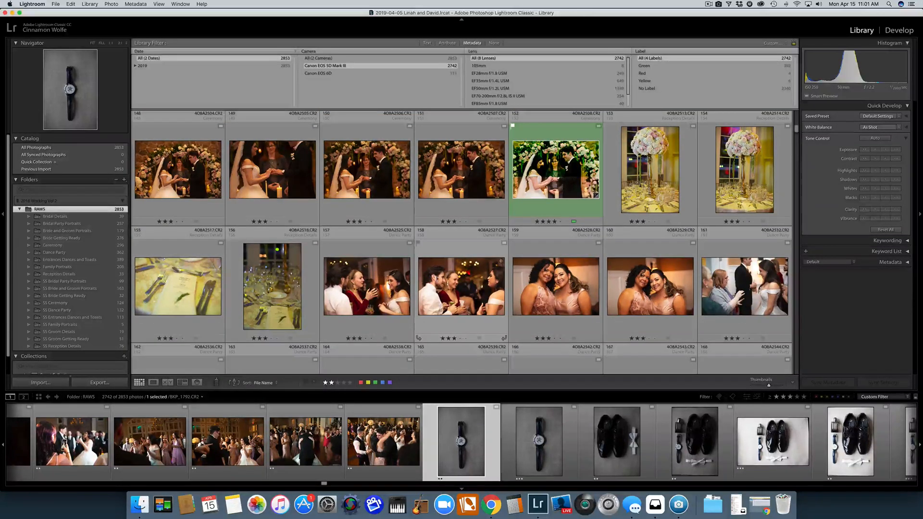
scroll(497, 284, "down", 20)
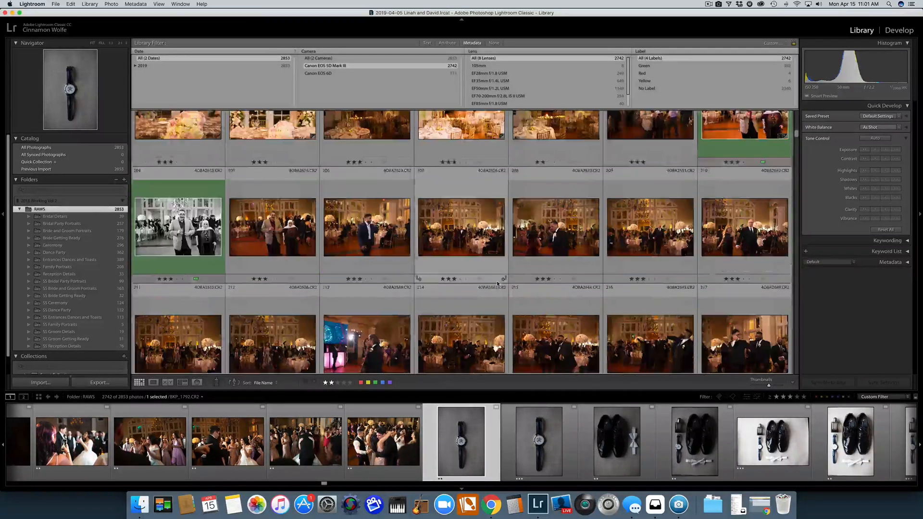
scroll(498, 283, "down", 20)
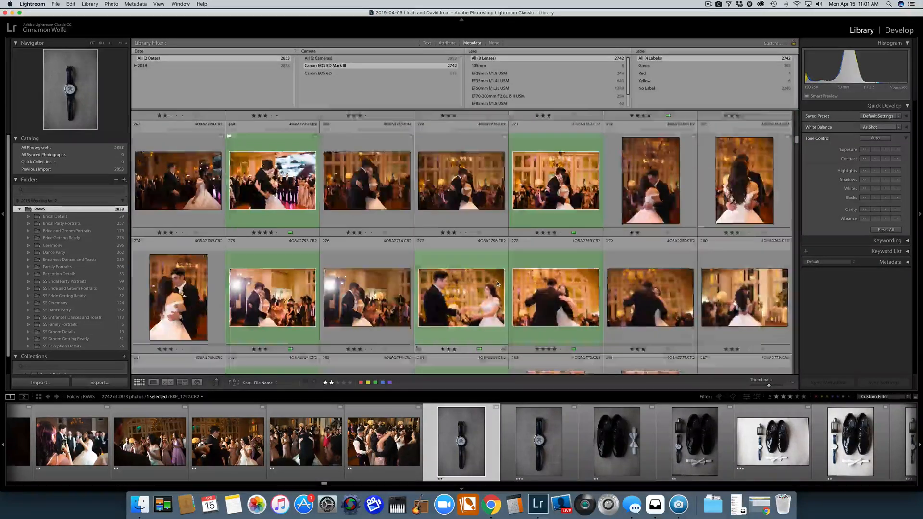
scroll(498, 284, "down", 20)
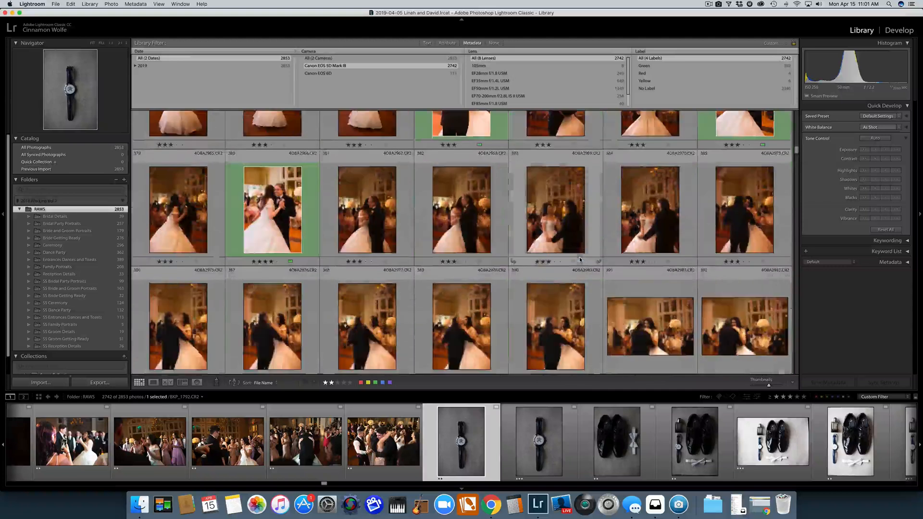
scroll(580, 260, "down", 10)
scroll(580, 260, "down", 6)
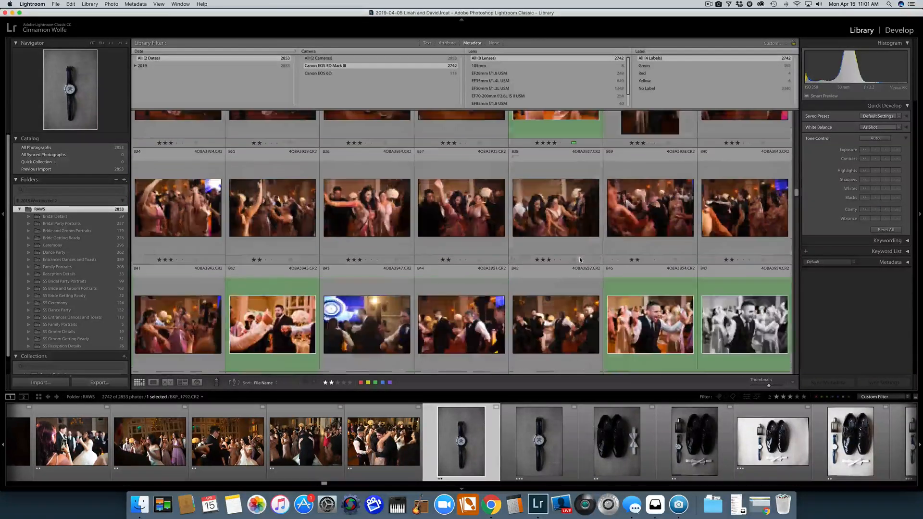
Examine the BKP-prefixed photos covering the groom getting ready, the couple and the bridal party portraits
scroll(579, 260, "down", 1)
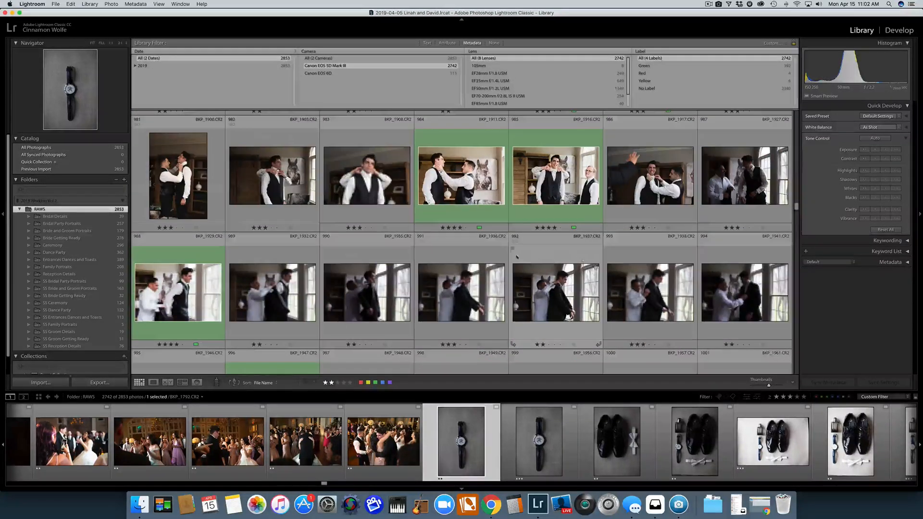
scroll(507, 245, "down", 10)
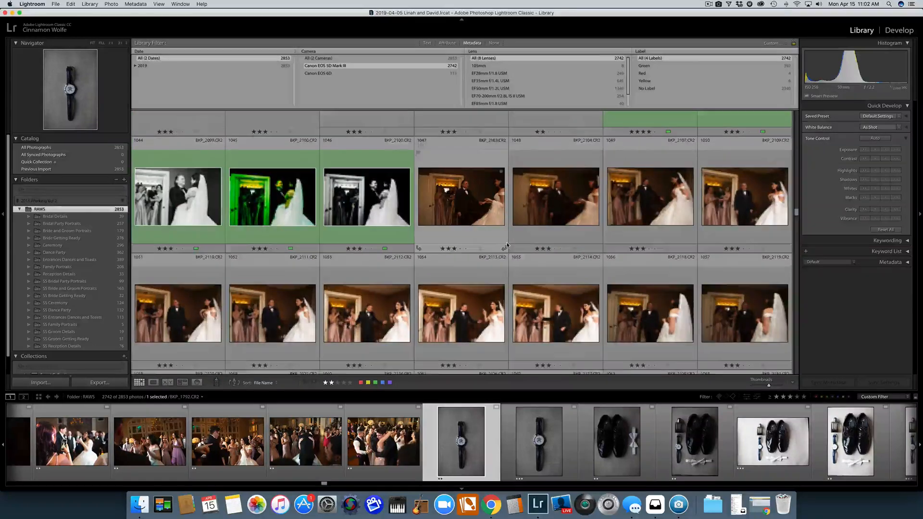
scroll(507, 245, "down", 10)
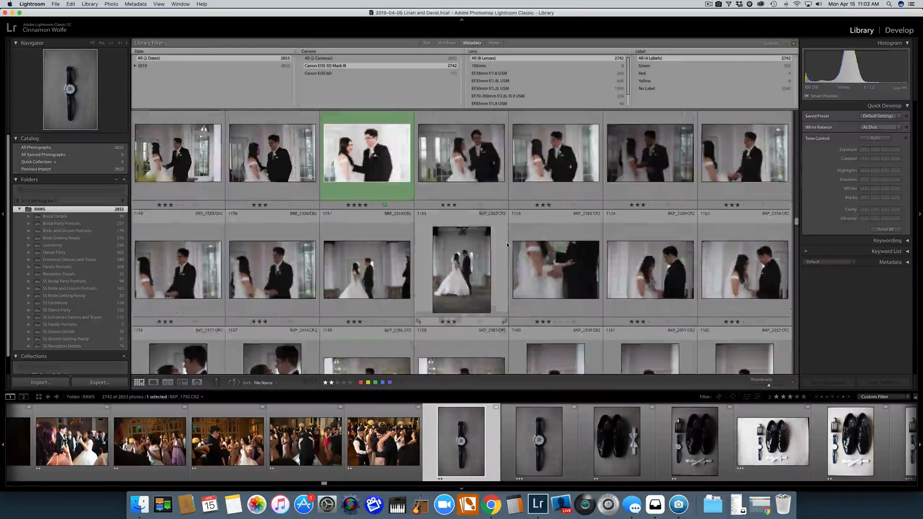
scroll(507, 246, "down", 6)
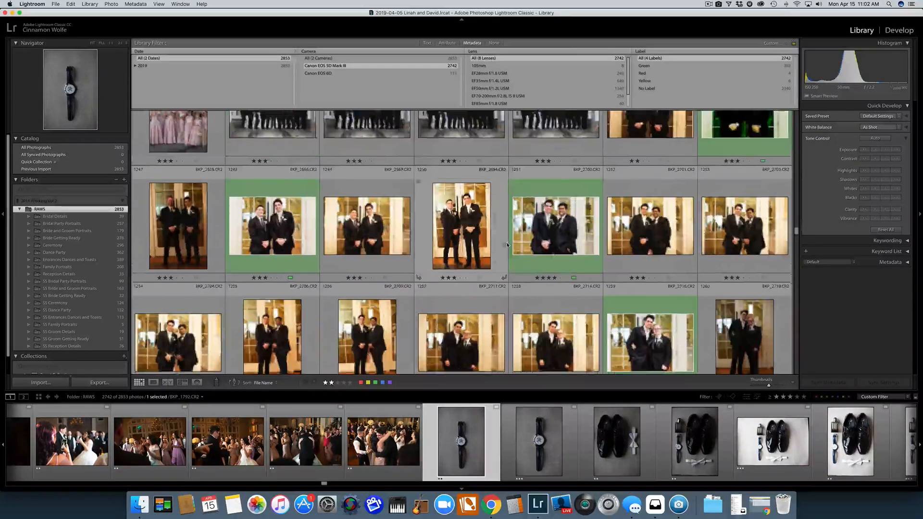
scroll(508, 245, "down", 12)
scroll(507, 244, "up", 5)
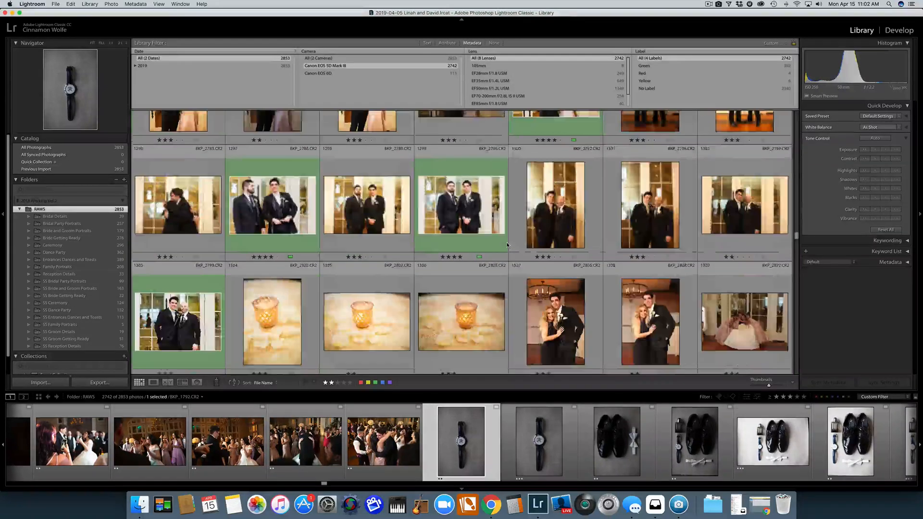
scroll(507, 243, "up", 7)
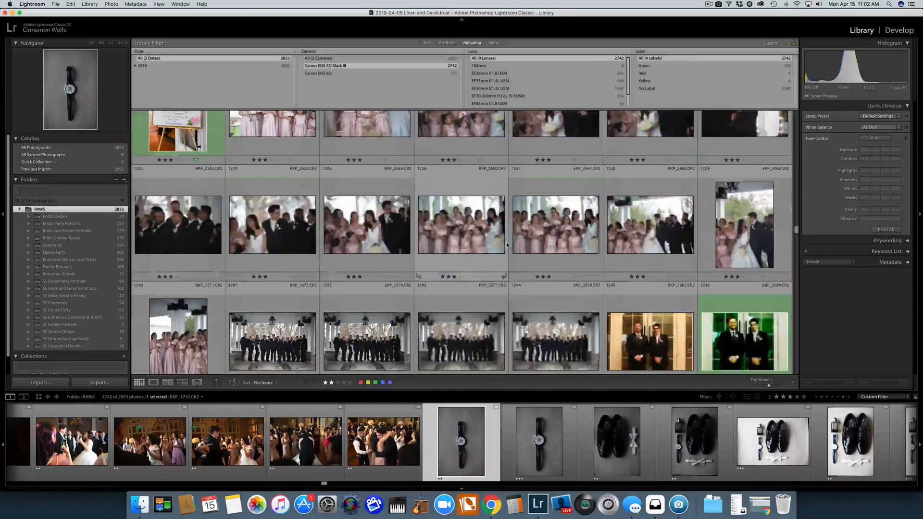
scroll(507, 245, "up", 7)
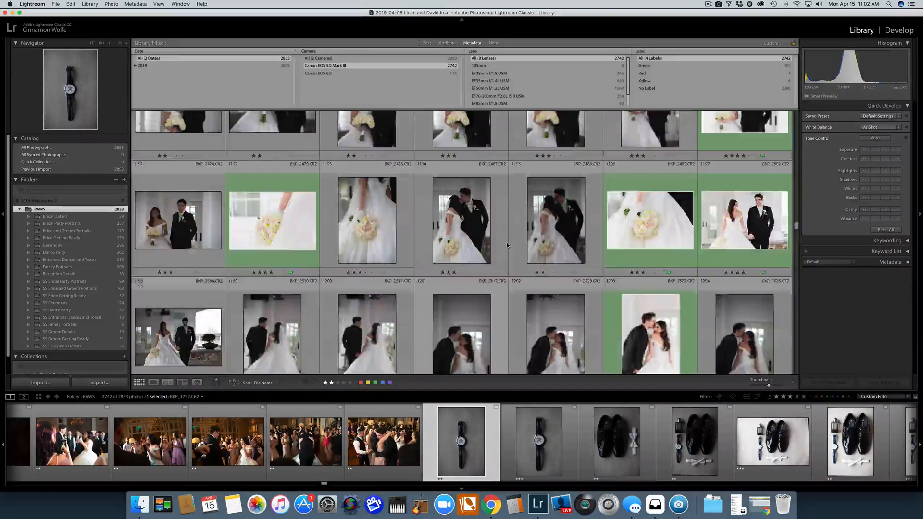
scroll(507, 245, "up", 6)
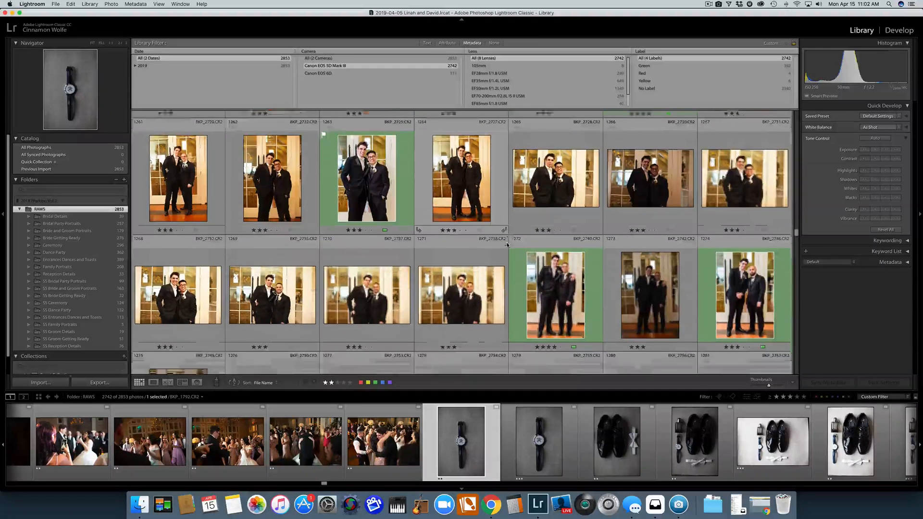
Examine the BKP-prefixed photos covering the reception details, ceremony processional and cocktail hour
scroll(507, 244, "down", 8)
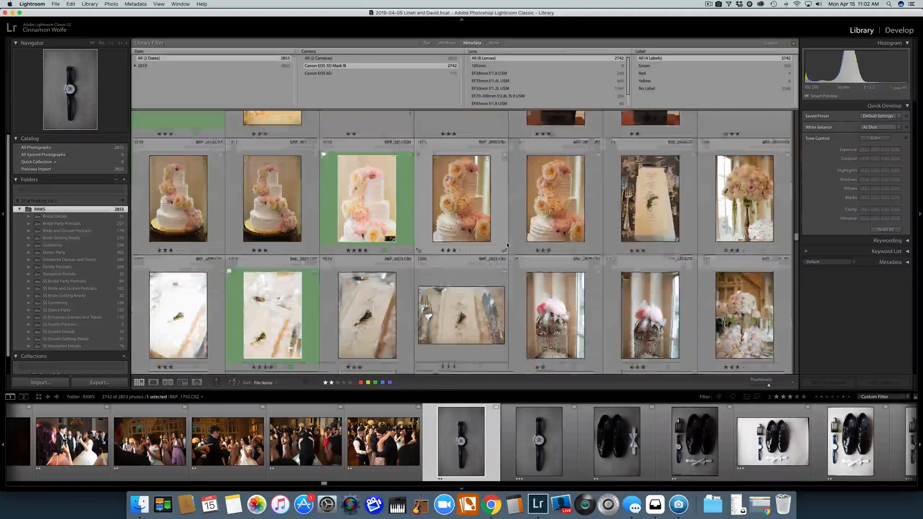
scroll(507, 245, "down", 5)
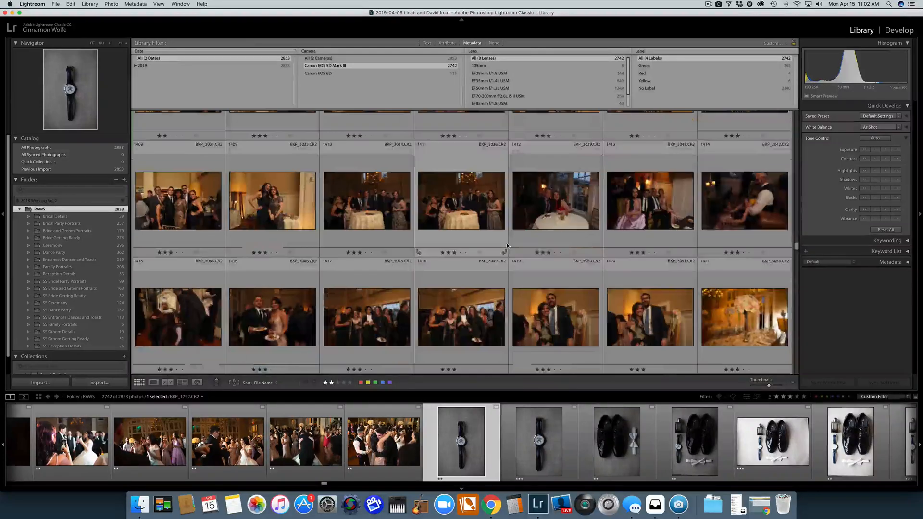
scroll(507, 244, "up", 2)
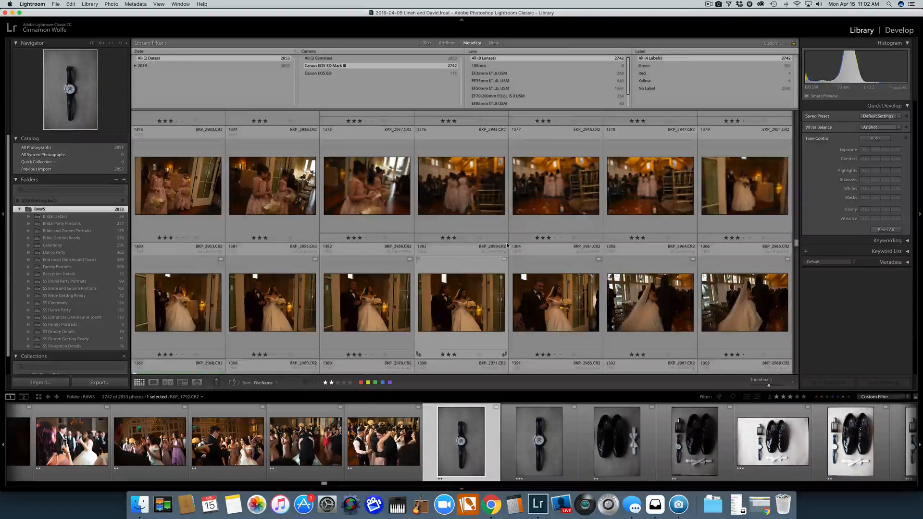
scroll(507, 244, "up", 4)
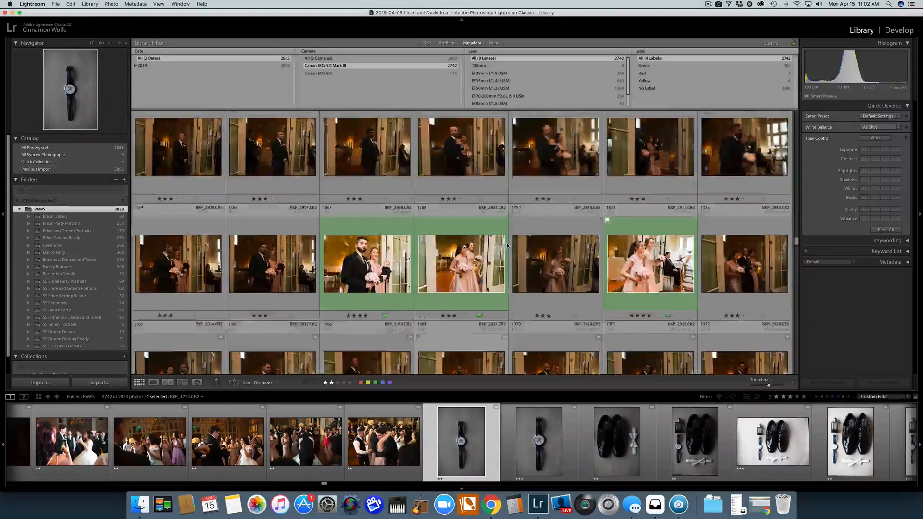
scroll(508, 246, "up", 6)
scroll(508, 245, "down", 7)
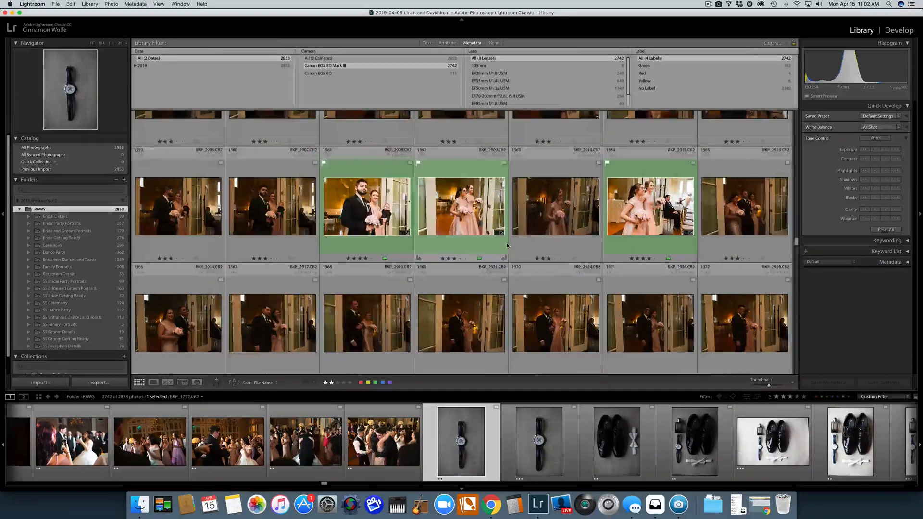
scroll(508, 245, "down", 8)
scroll(507, 245, "down", 3)
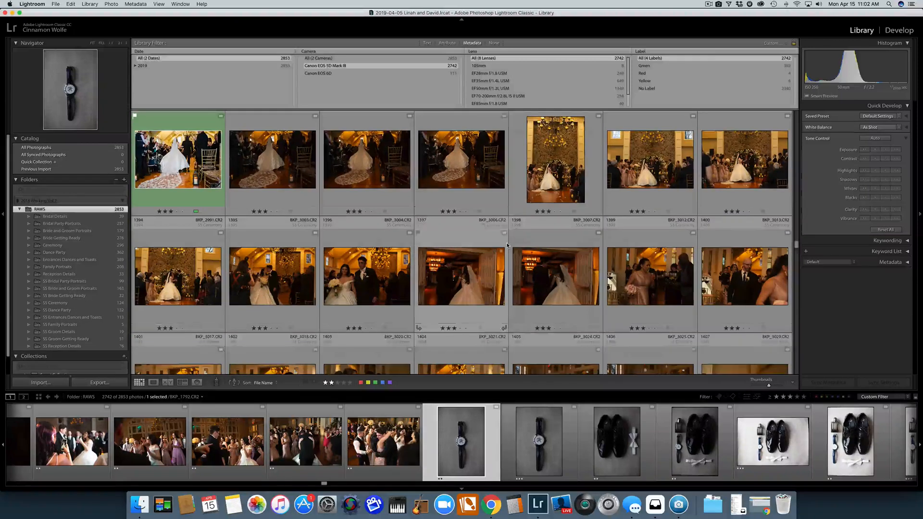
scroll(507, 245, "up", 1)
scroll(507, 245, "down", 2)
scroll(507, 245, "up", 1)
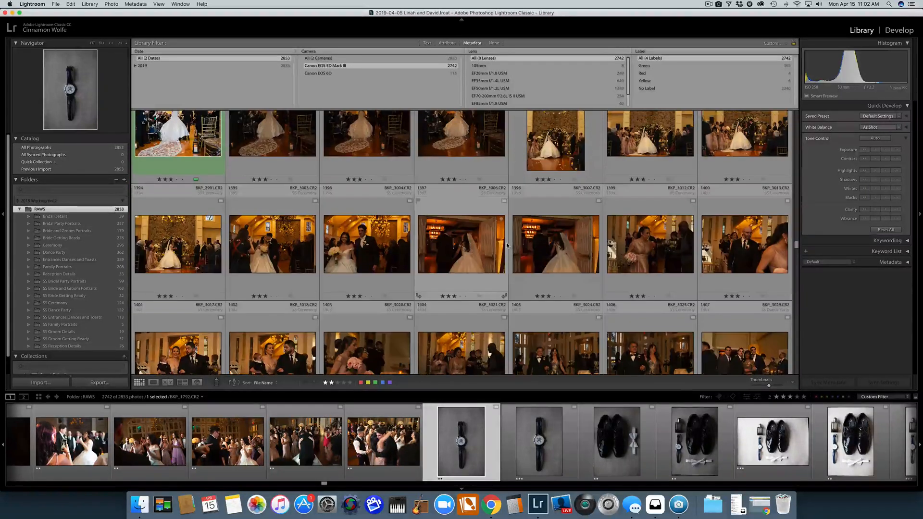
View ceremony photo BKP_2988.CR2 enlarged, and check its capture time without changing it
left_click(745, 159)
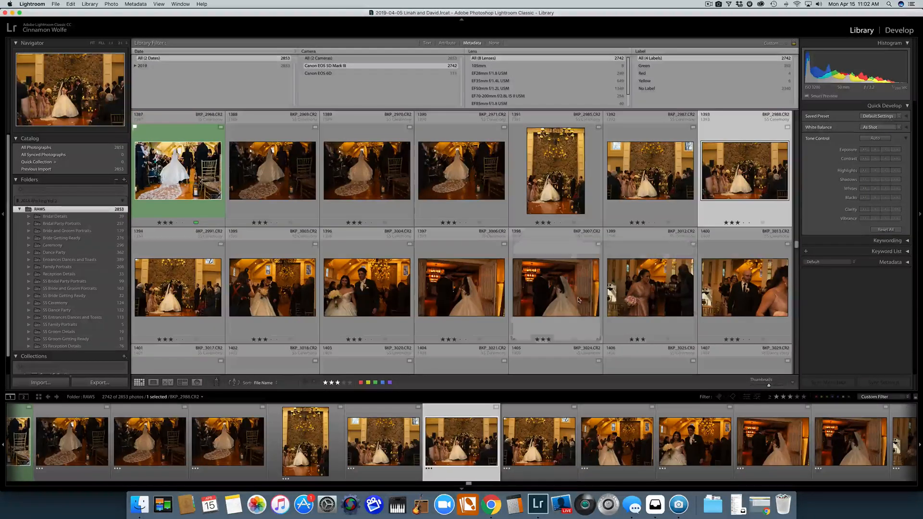
left_click(153, 382)
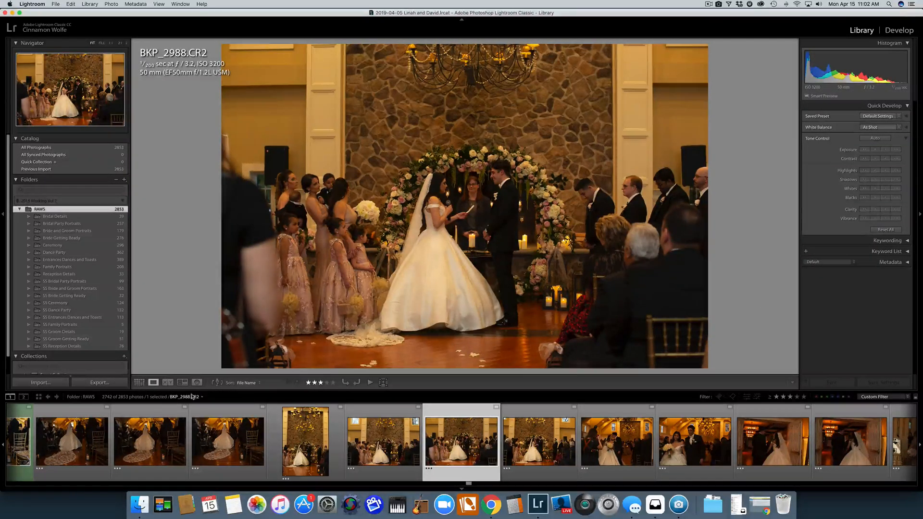
left_click(139, 382)
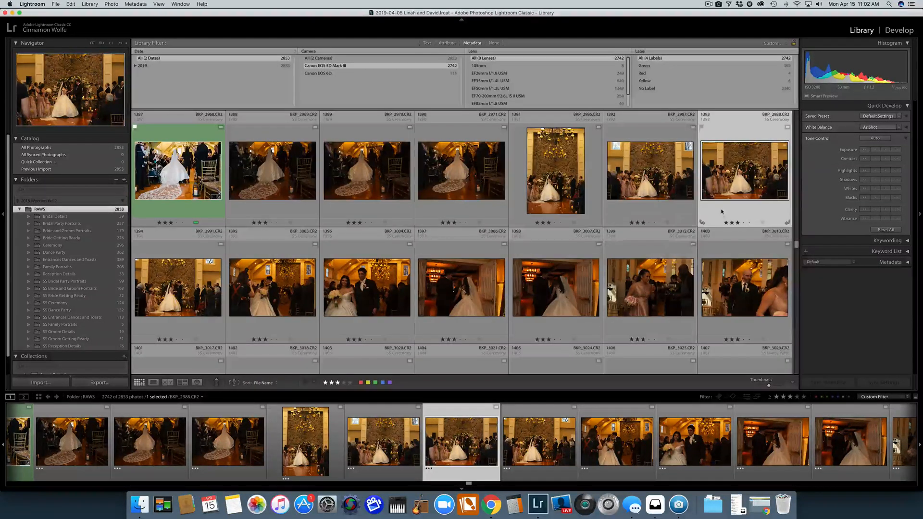
right_click(722, 210)
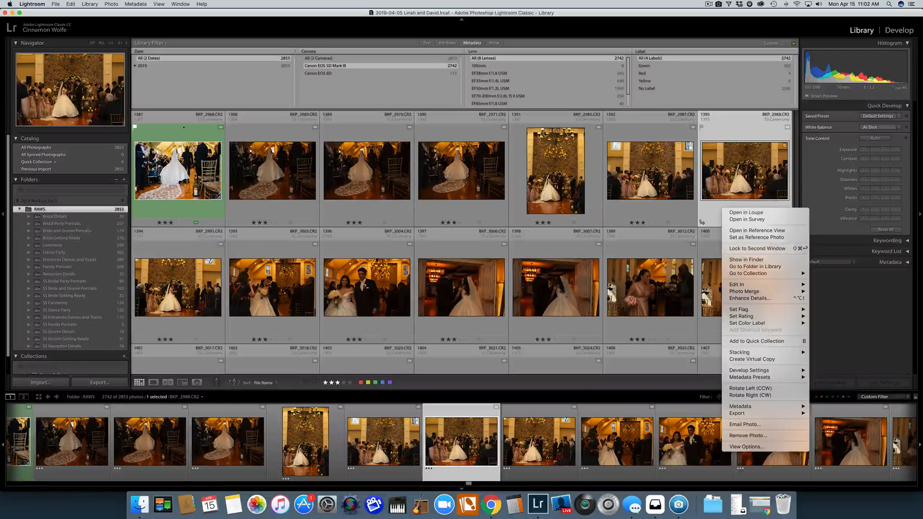
left_click(135, 4)
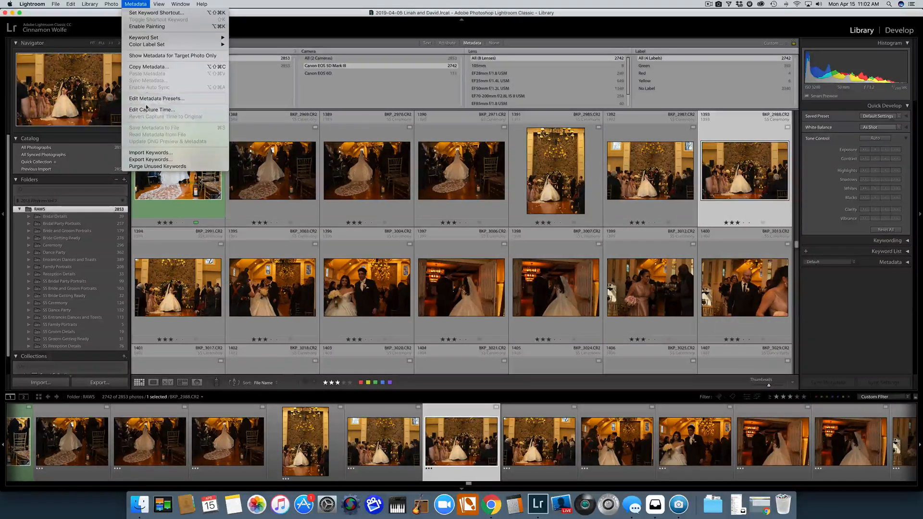
left_click(149, 110)
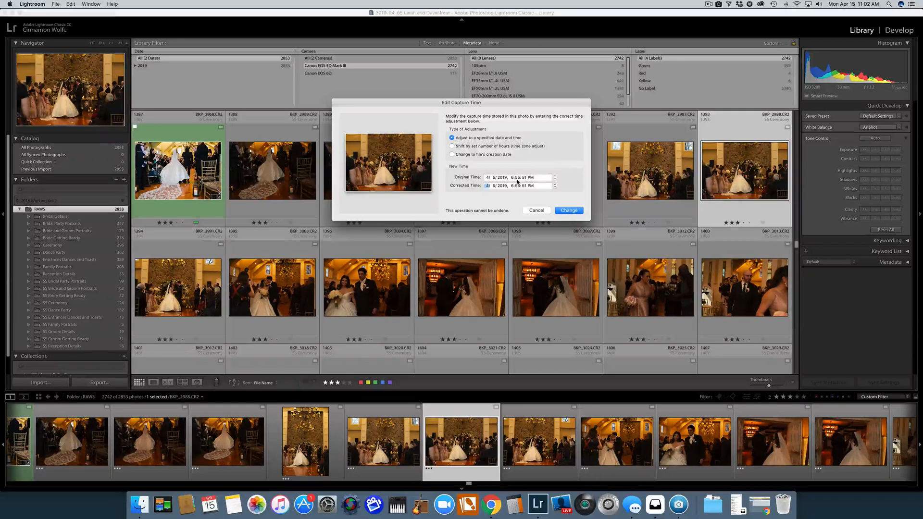
left_click(539, 212)
Examine the remaining BKP-prefixed photos, from the cocktail hour and reception details through the dance party
scroll(595, 213, "down", 5)
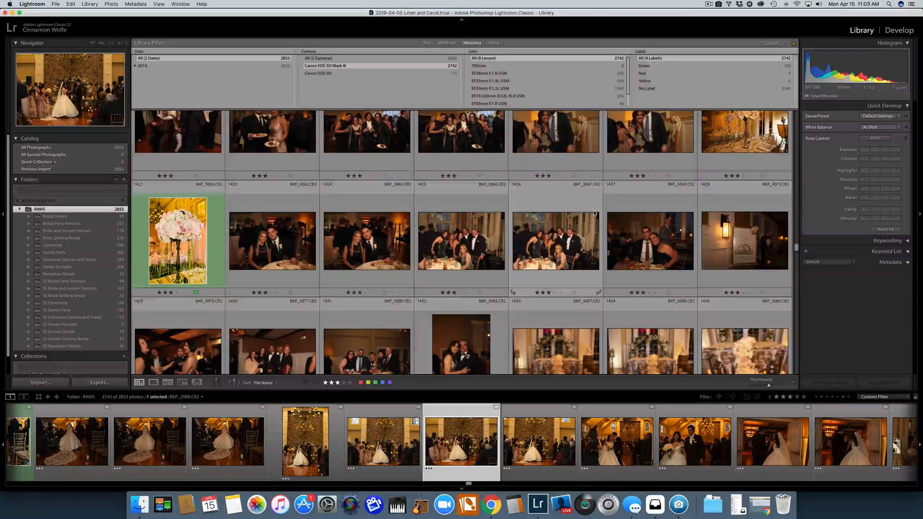
scroll(594, 214, "down", 4)
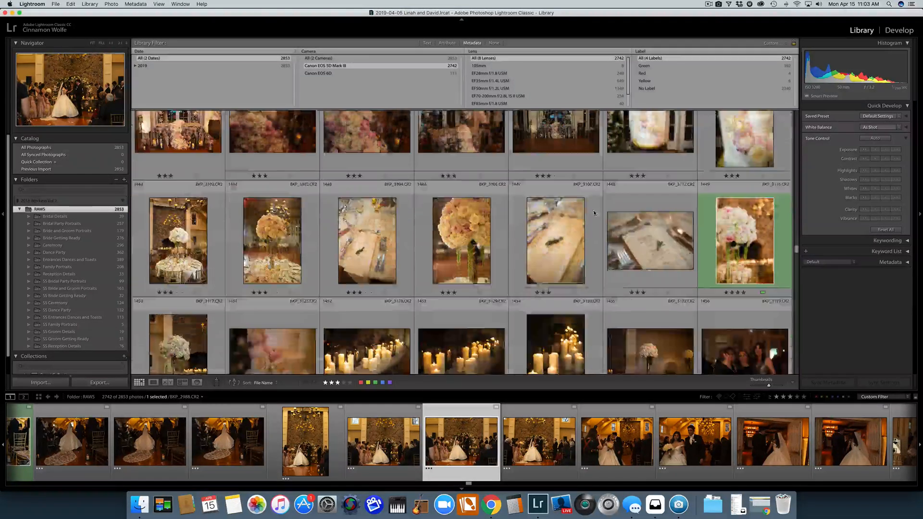
scroll(595, 214, "down", 4)
scroll(595, 214, "down", 6)
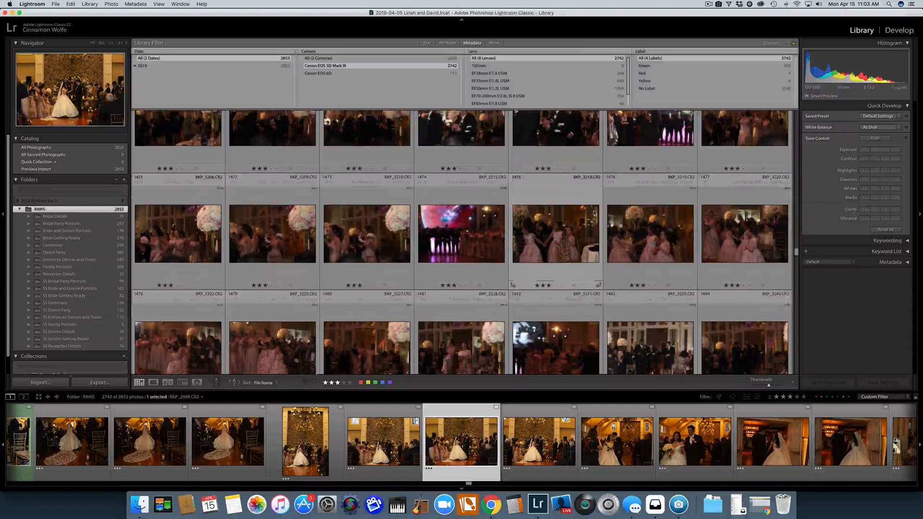
scroll(594, 213, "down", 12)
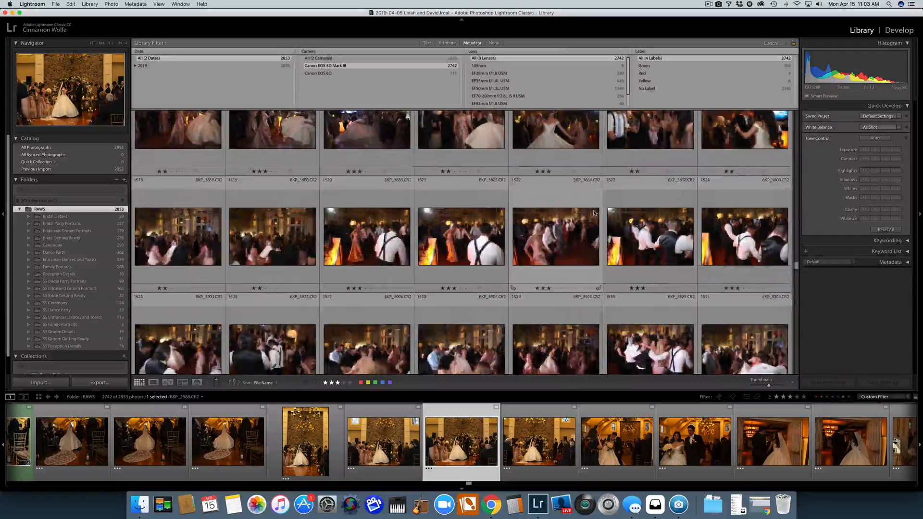
scroll(595, 214, "down", 15)
scroll(595, 213, "down", 10)
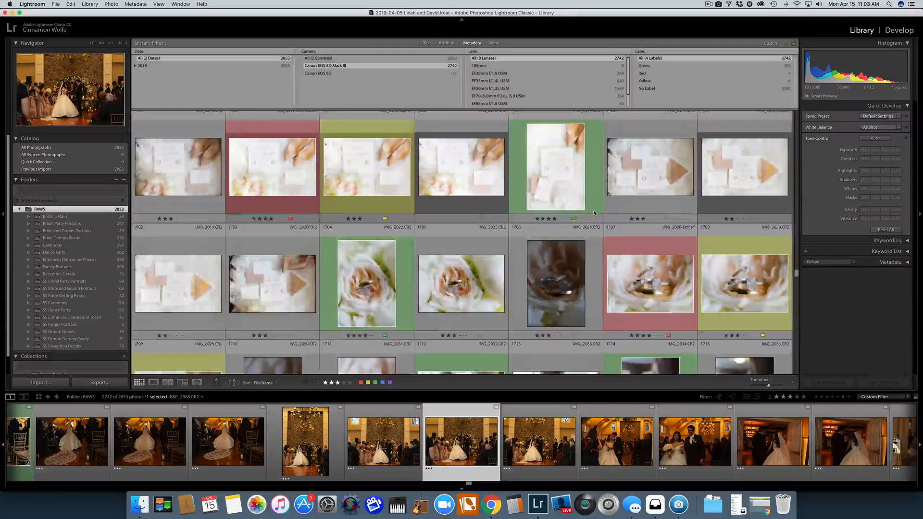
Examine the IMG-prefixed photos from the bride getting ready through the couple and bridal party portraits
scroll(594, 214, "down", 10)
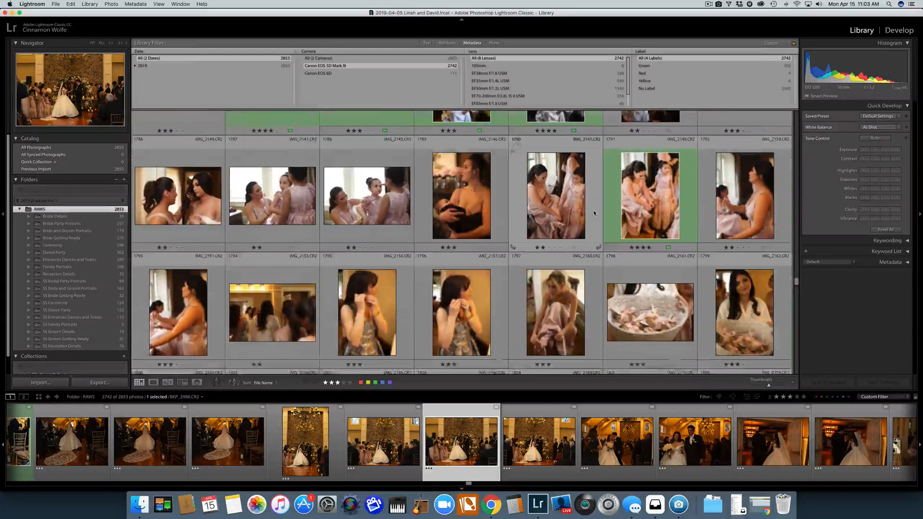
scroll(595, 214, "down", 10)
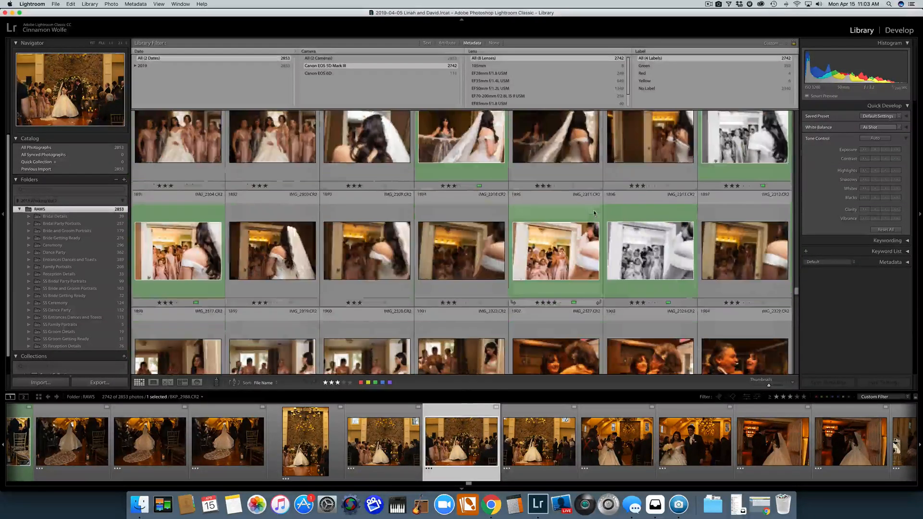
scroll(595, 214, "down", 10)
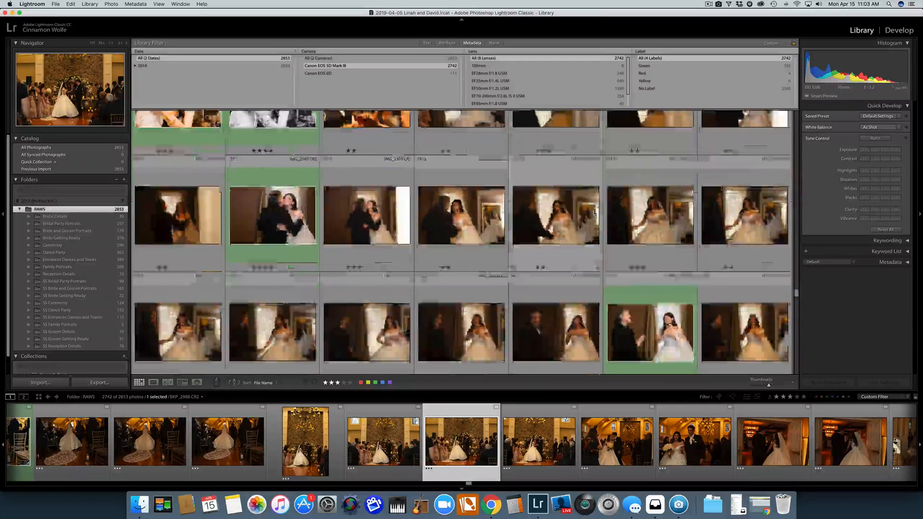
scroll(595, 213, "down", 10)
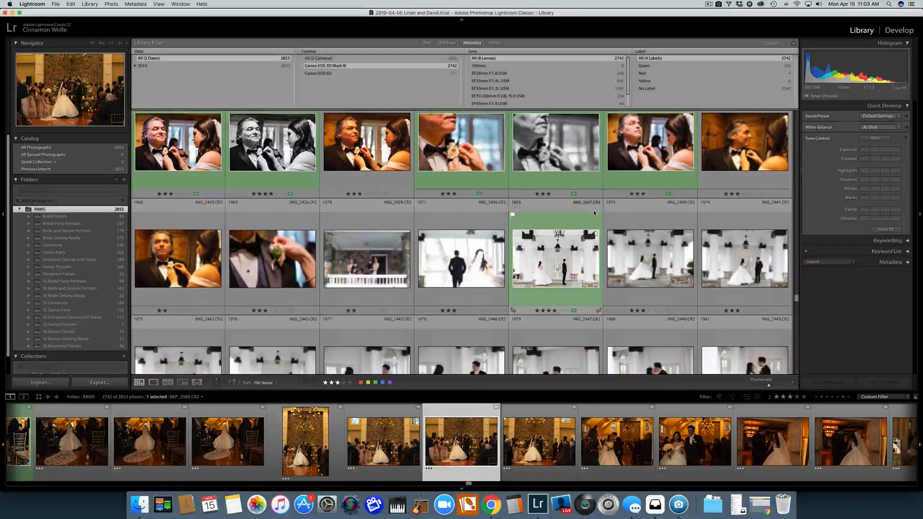
scroll(594, 214, "down", 10)
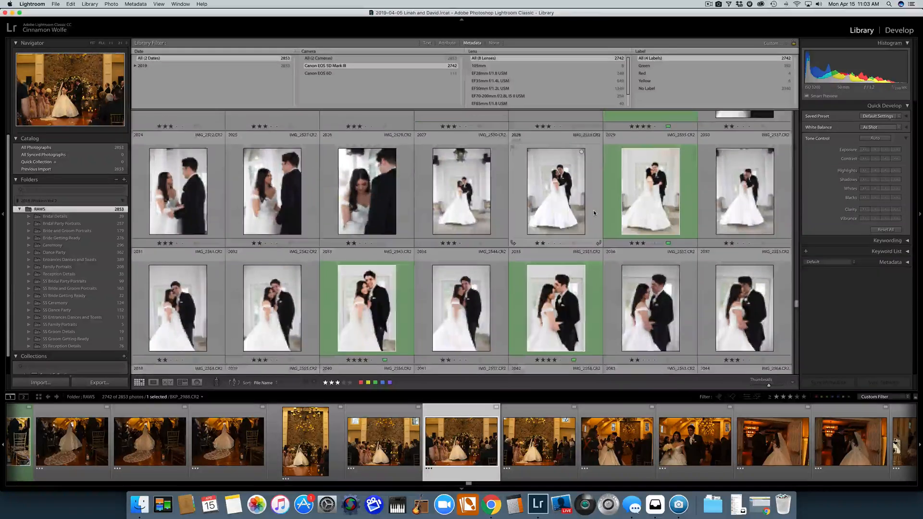
scroll(595, 213, "down", 8)
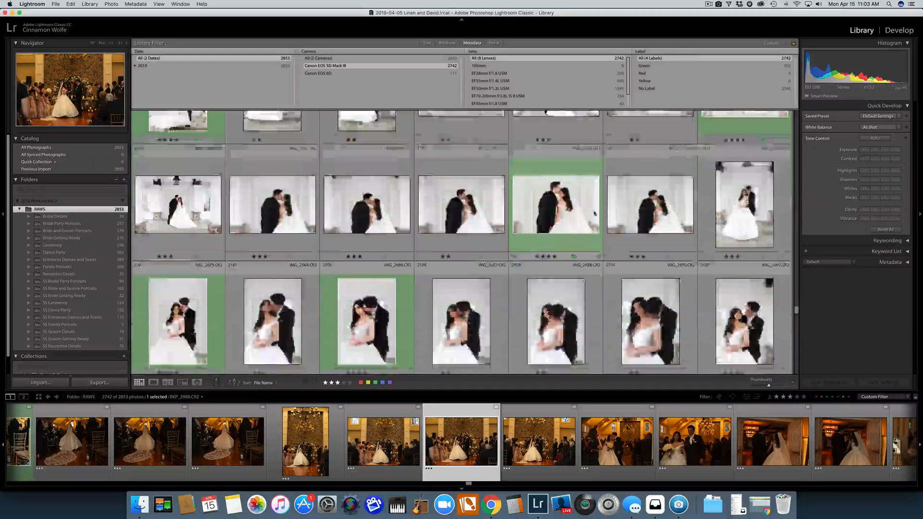
scroll(595, 214, "down", 10)
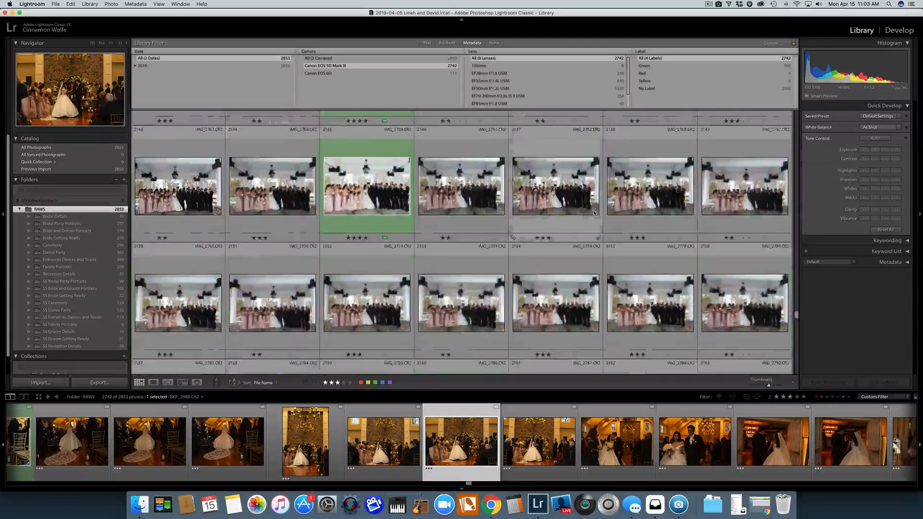
scroll(595, 214, "down", 10)
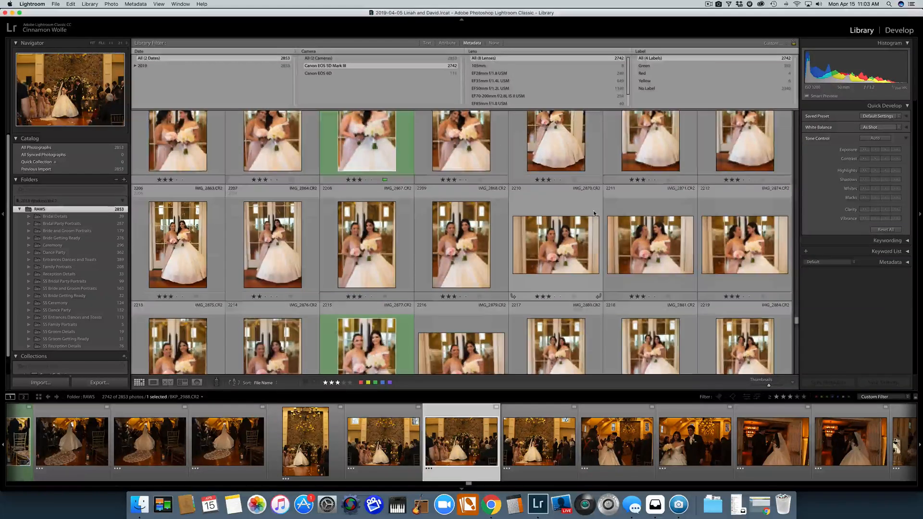
Examine the IMG-prefixed bridesmaid, bridal and family portraits up to the ceremony decoration details
scroll(593, 209, "down", 15)
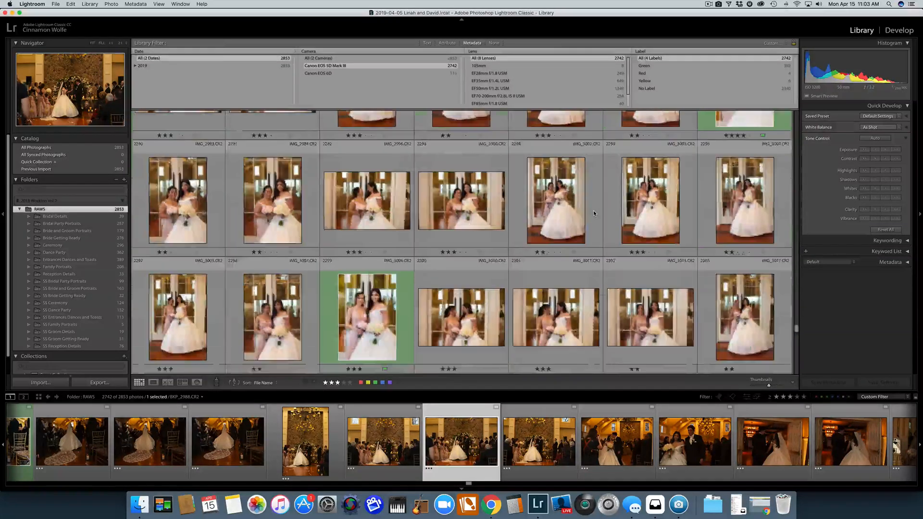
scroll(593, 210, "down", 12)
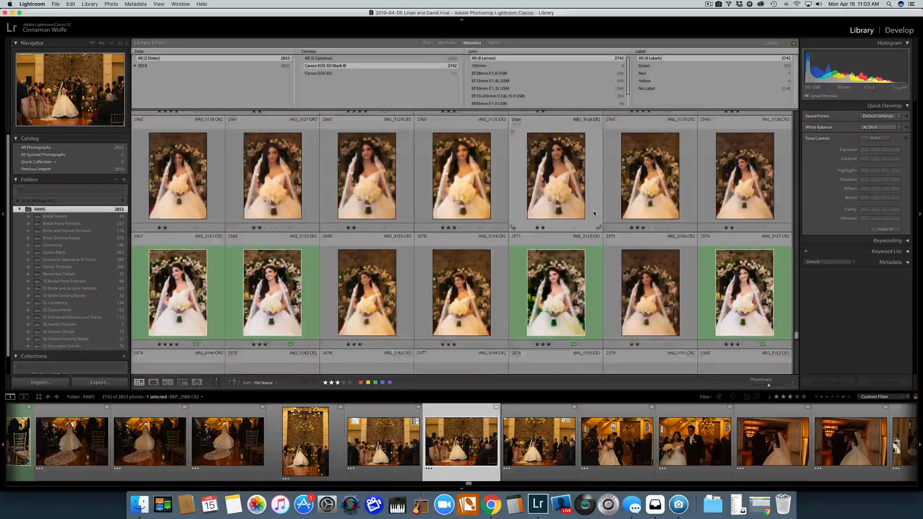
scroll(593, 209, "down", 10)
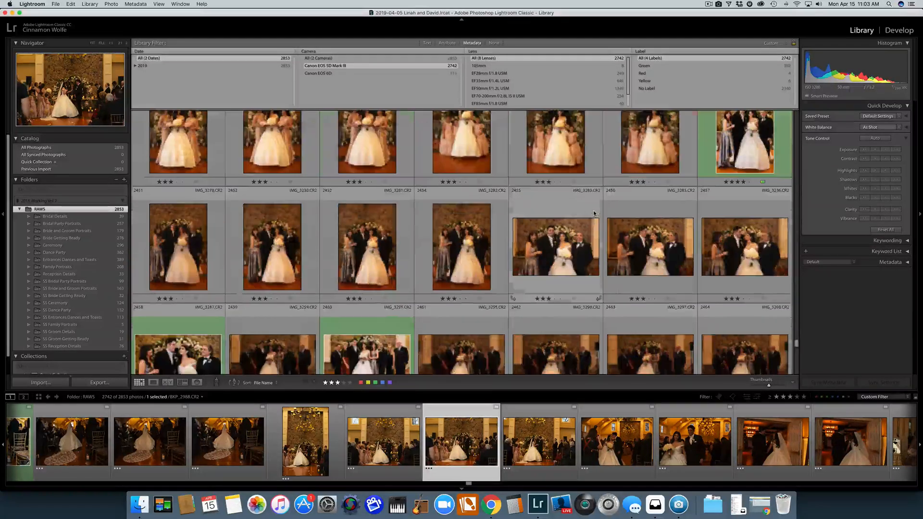
scroll(594, 213, "down", 8)
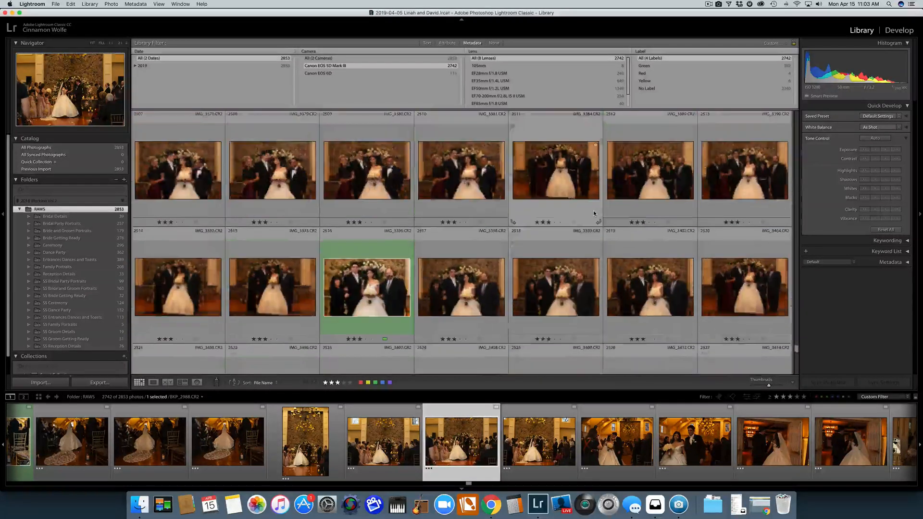
scroll(594, 213, "down", 10)
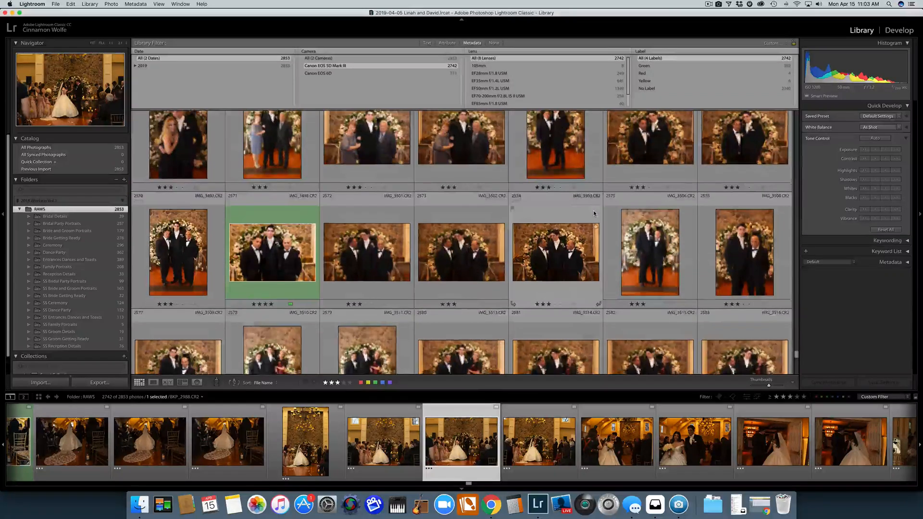
scroll(593, 213, "down", 6)
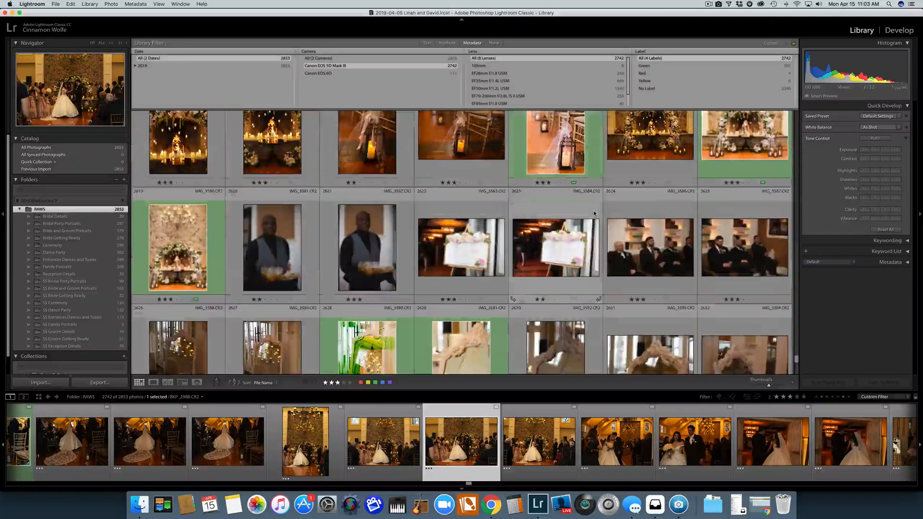
Search the IMG-prefixed ceremony photos for the same vow-reading moment as in BKP_2988.CR2
scroll(594, 213, "down", 8)
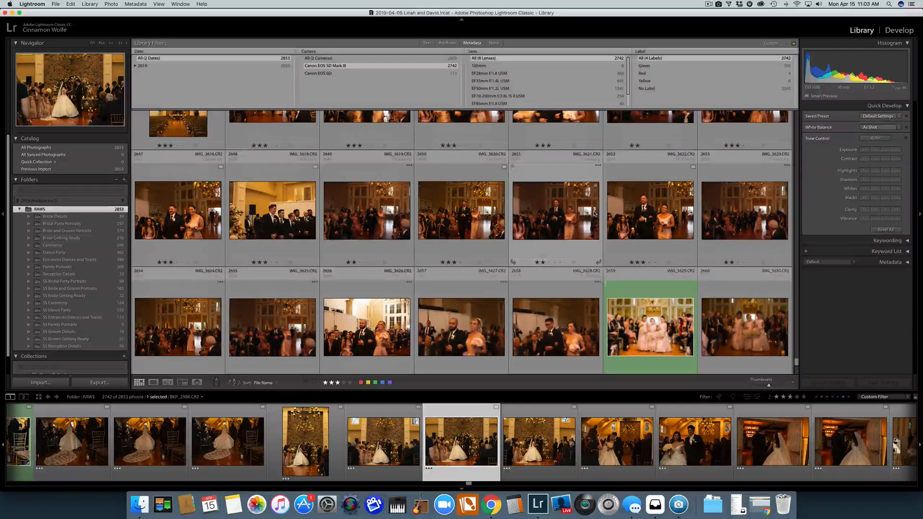
scroll(594, 213, "down", 6)
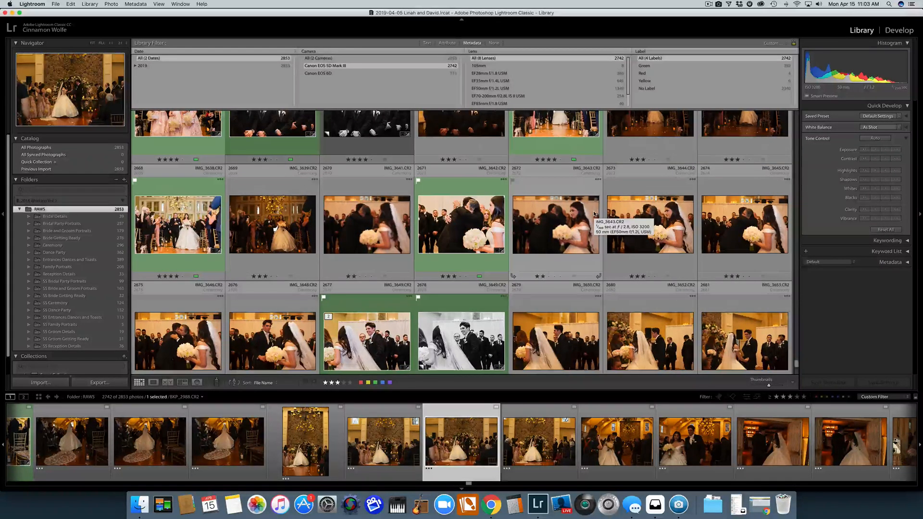
scroll(594, 213, "down", 6)
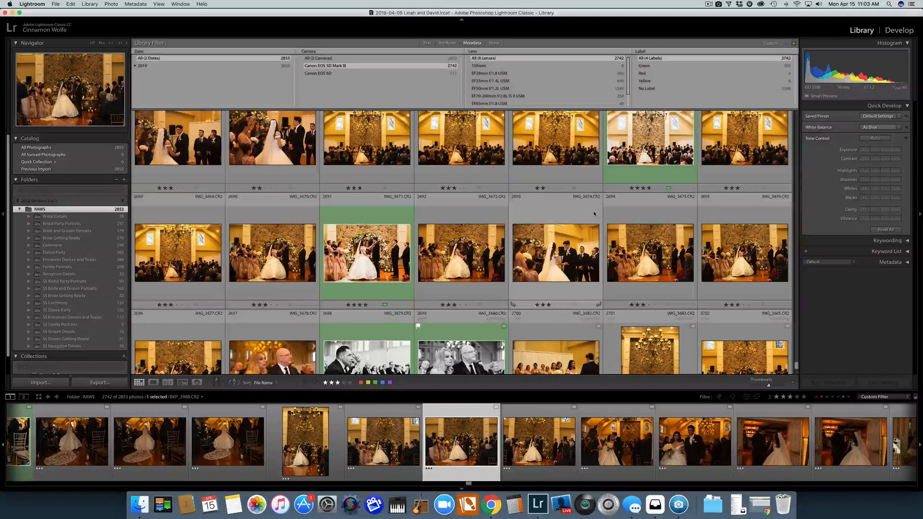
scroll(595, 213, "down", 6)
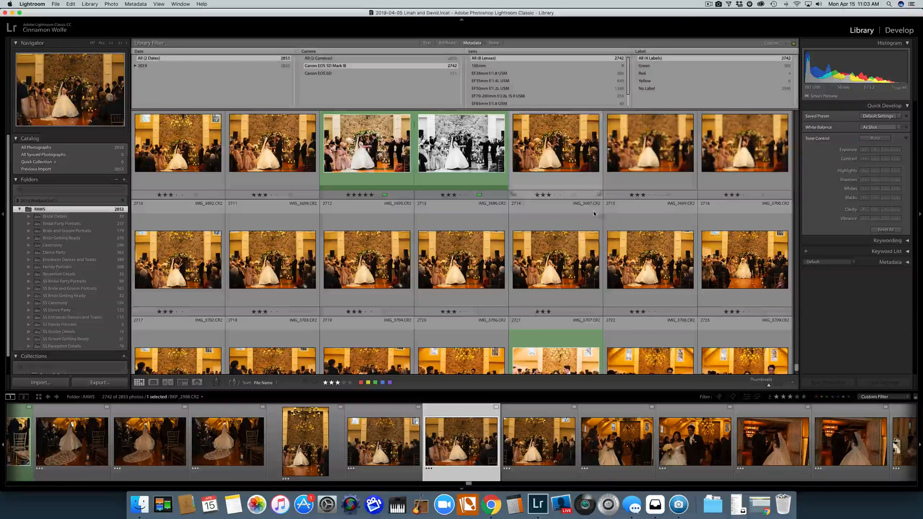
scroll(594, 214, "down", 2)
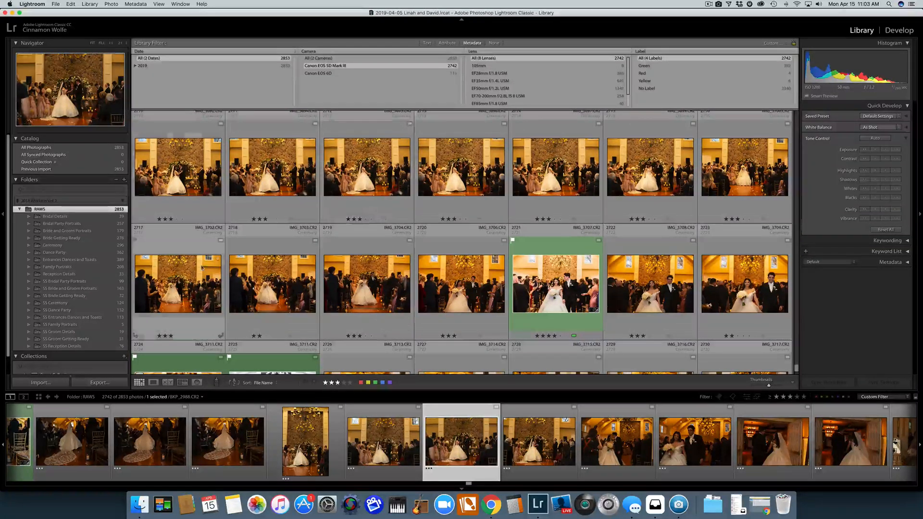
scroll(533, 174, "up", 3)
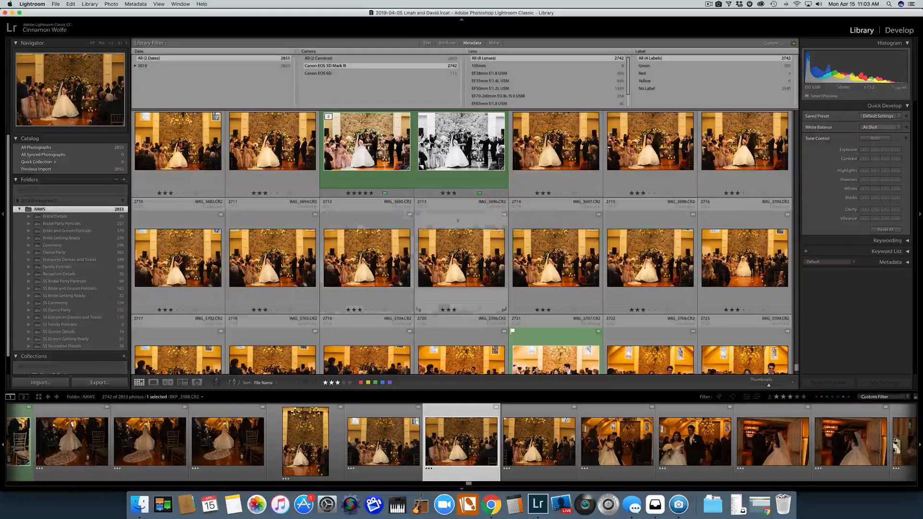
Select the matching ceremony photo IMG_3690.CR2 and open its capture time for comparison
left_click(605, 140)
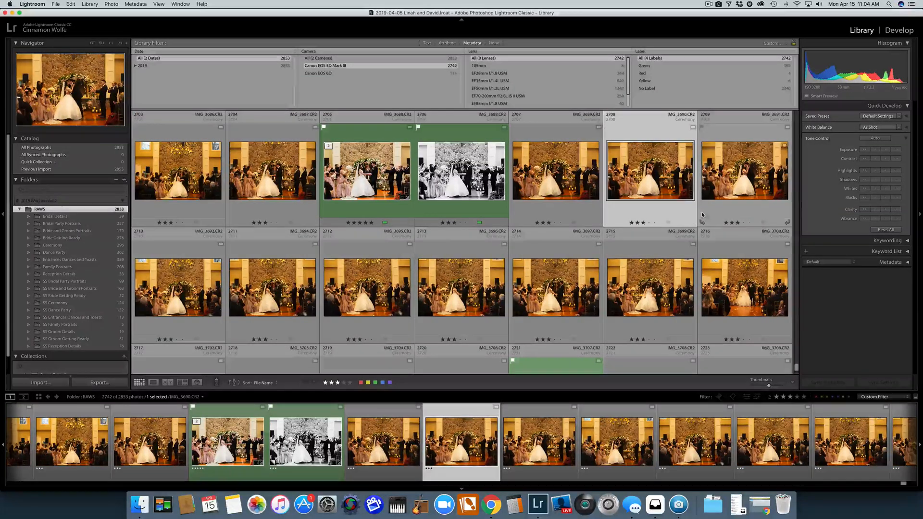
right_click(648, 207)
key("Escape")
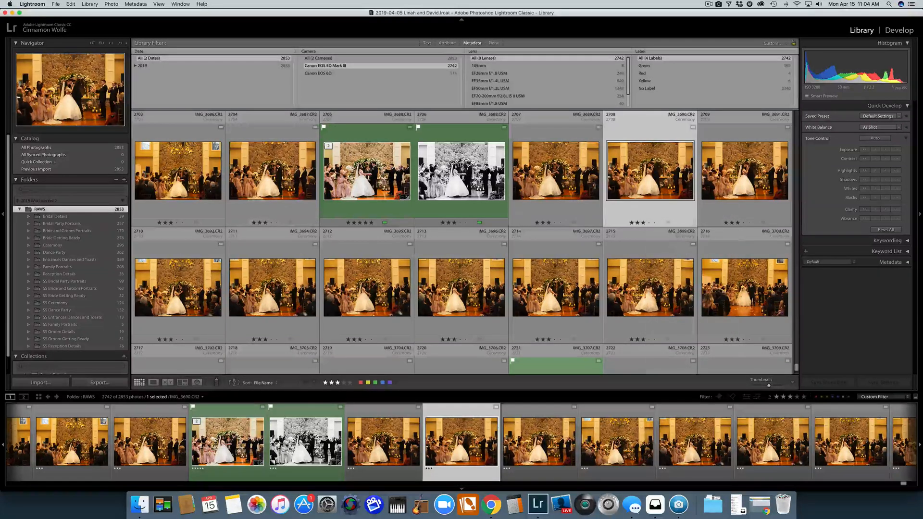
left_click(136, 3)
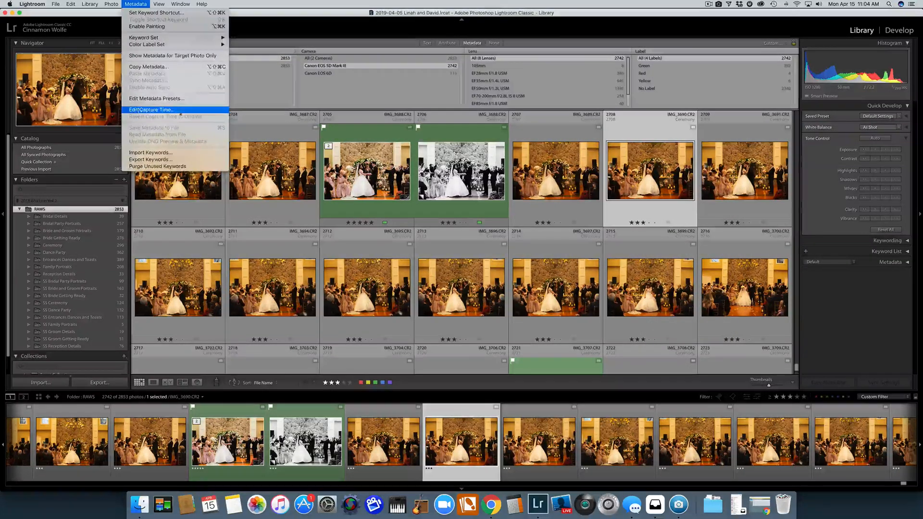
left_click(139, 110)
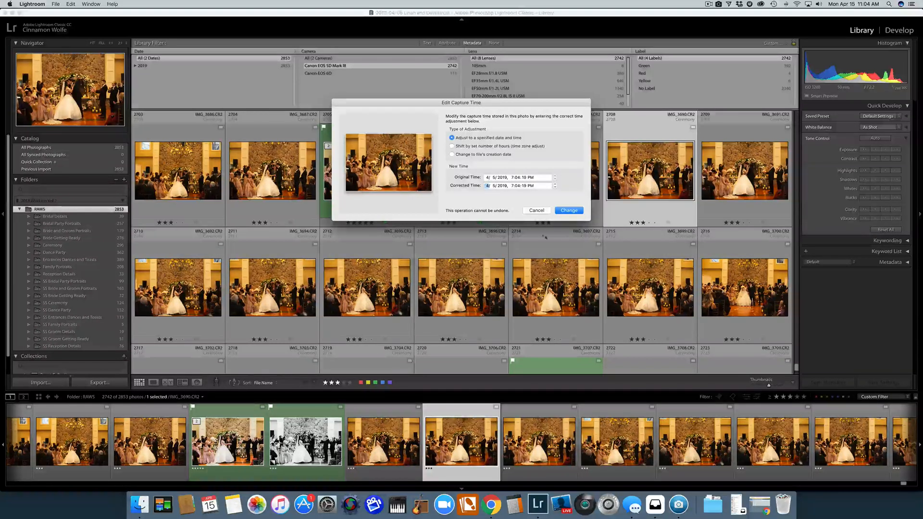
Check the capture time of the matching ceremony photo IMG_3690.CR2 once more without applying a change
left_click(535, 211)
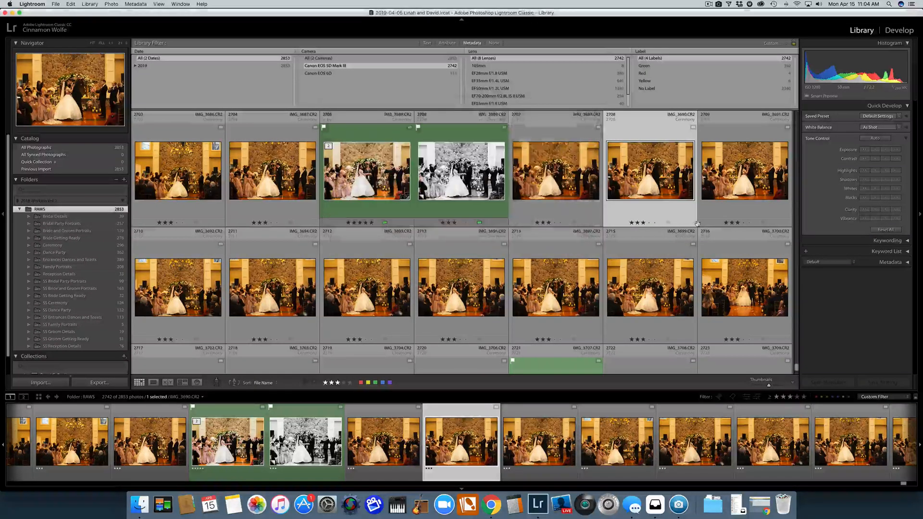
scroll(698, 224, "down", 5)
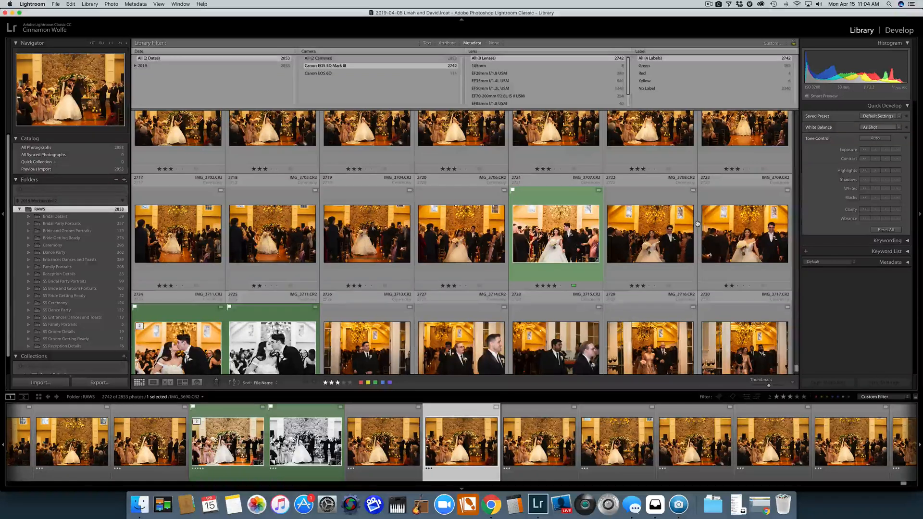
scroll(698, 225, "down", 5)
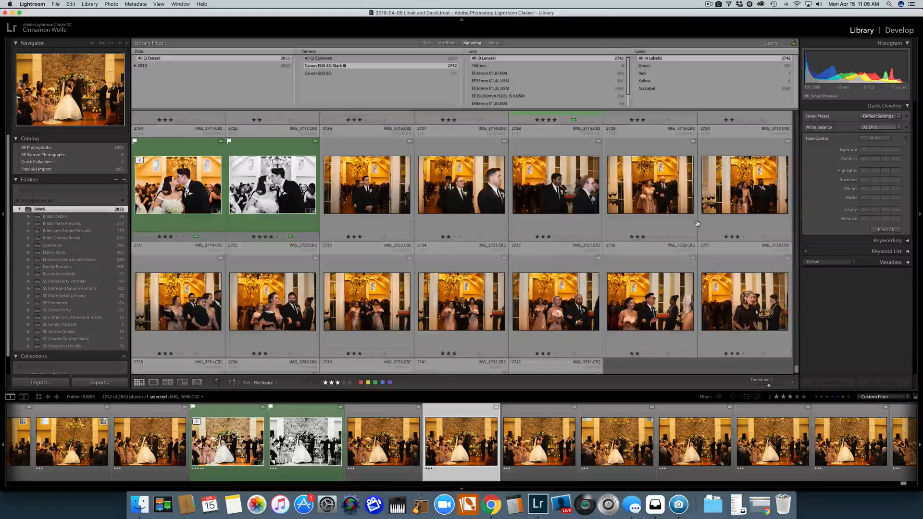
scroll(698, 224, "up", 7)
scroll(698, 224, "up", 3)
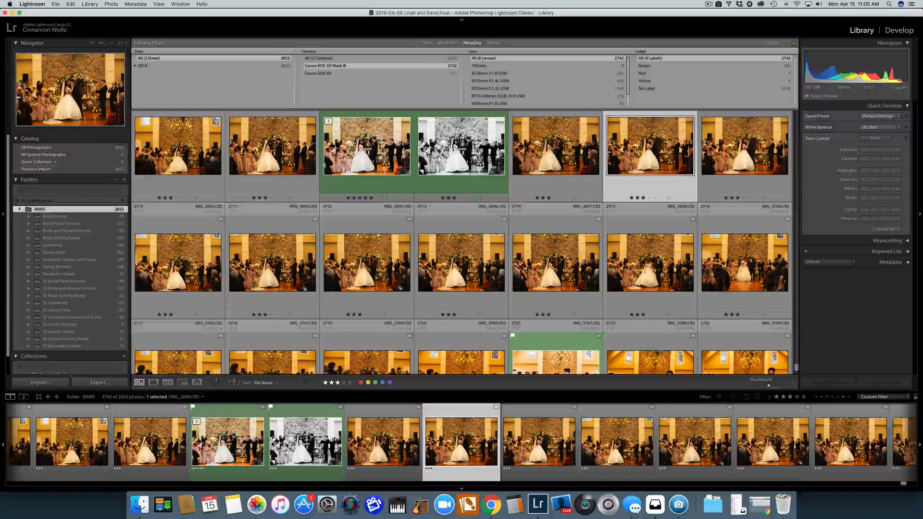
left_click(136, 4)
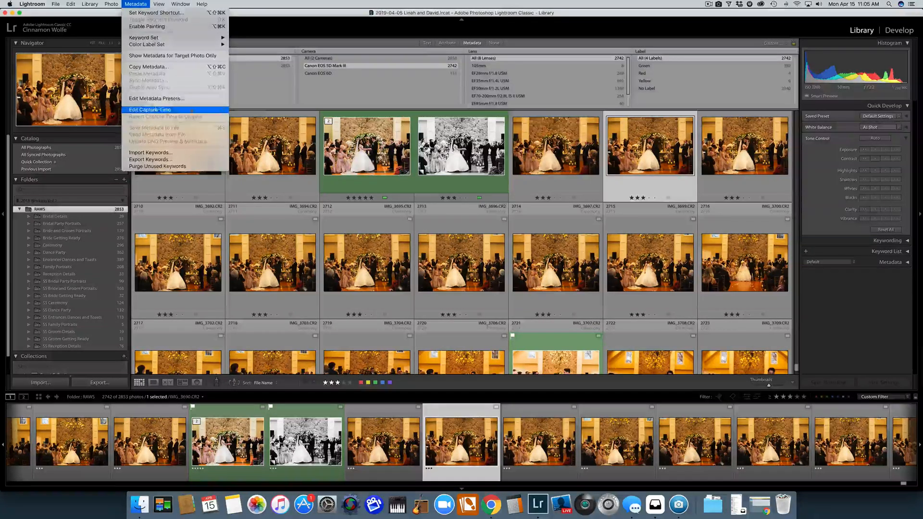
left_click(152, 110)
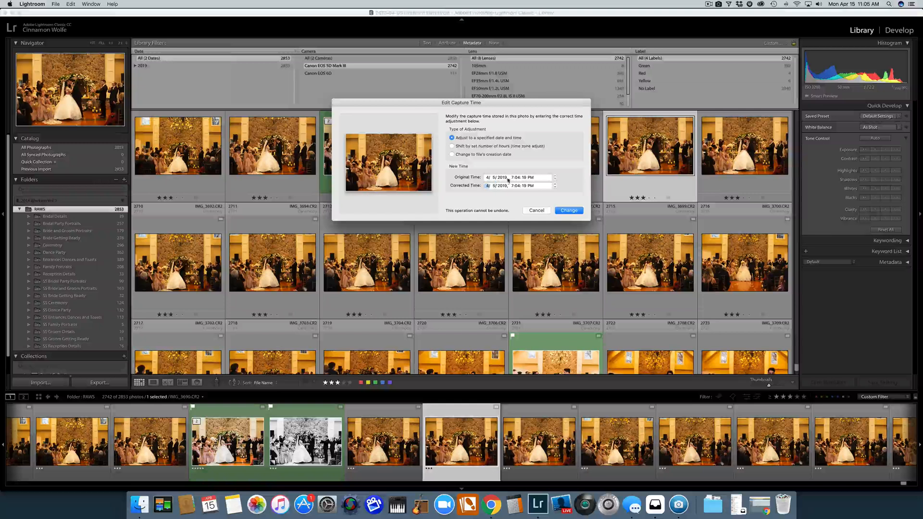
left_click(535, 210)
Filter the library to the Canon EOS 6D photos and look through them to the end of the series
left_click(329, 73)
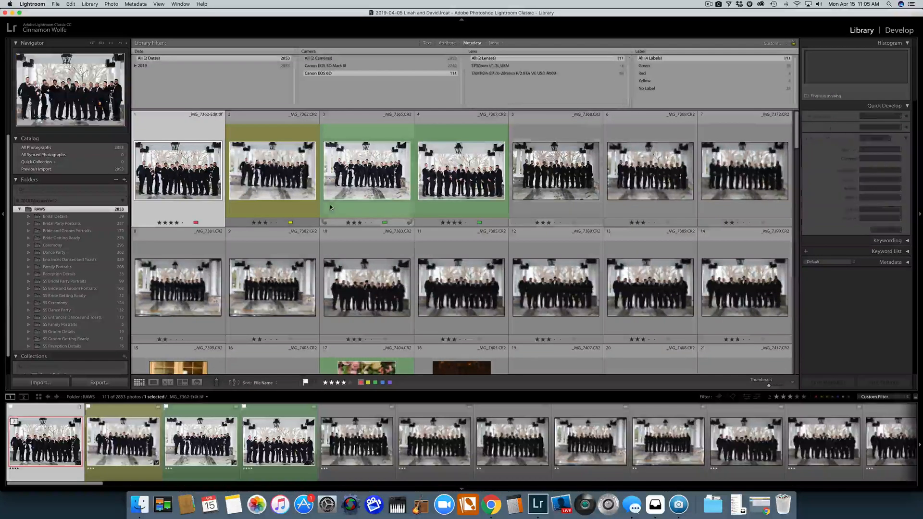
scroll(781, 176, "down", 10)
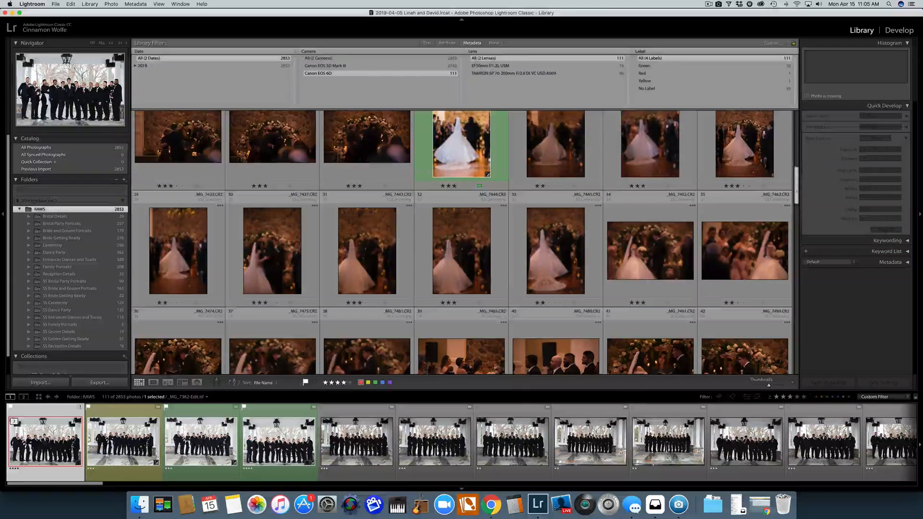
scroll(636, 355, "down", 20)
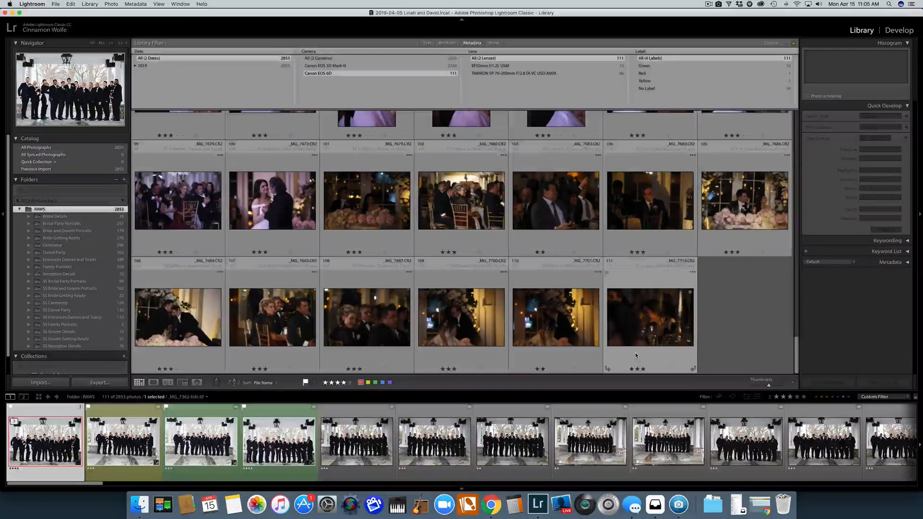
Try to select all Canon EOS 6D photos with the ceremony kiss photo _MG_7555.CR2 as the reference
key("super+a")
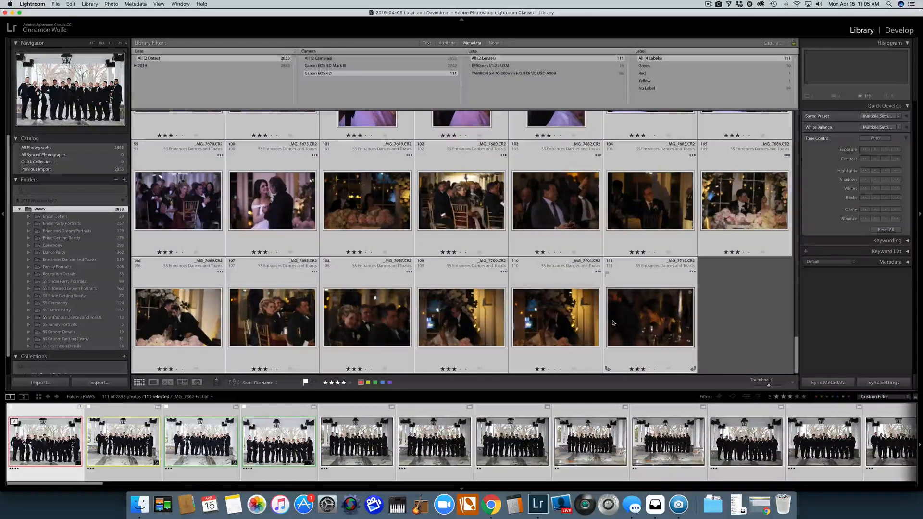
scroll(791, 273, "up", 3)
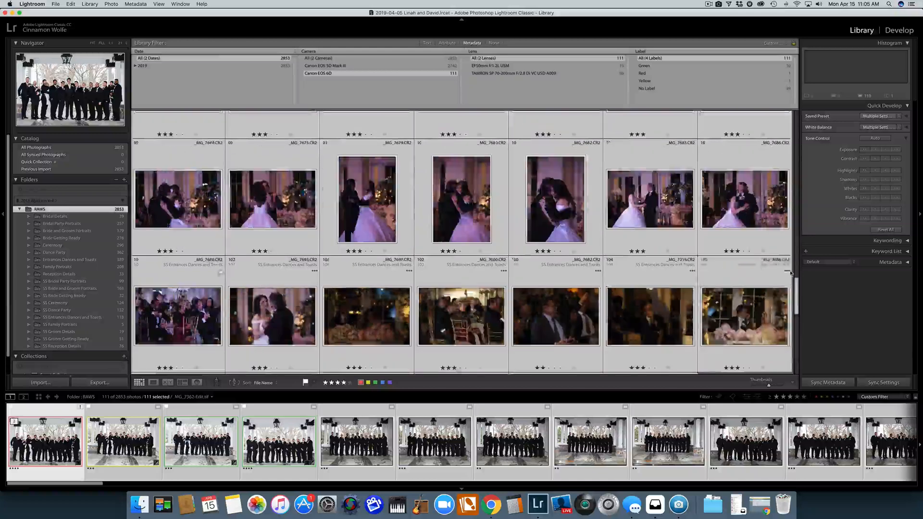
scroll(791, 272, "up", 15)
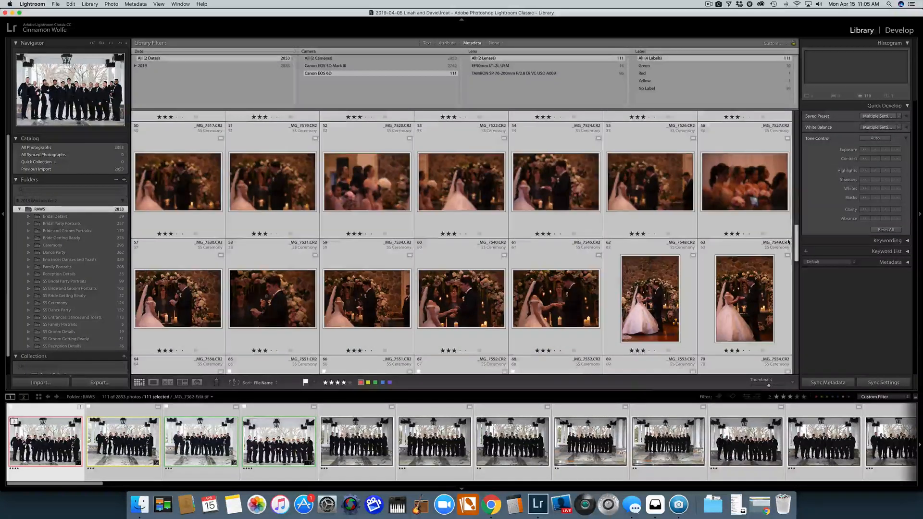
scroll(789, 242, "down", 5)
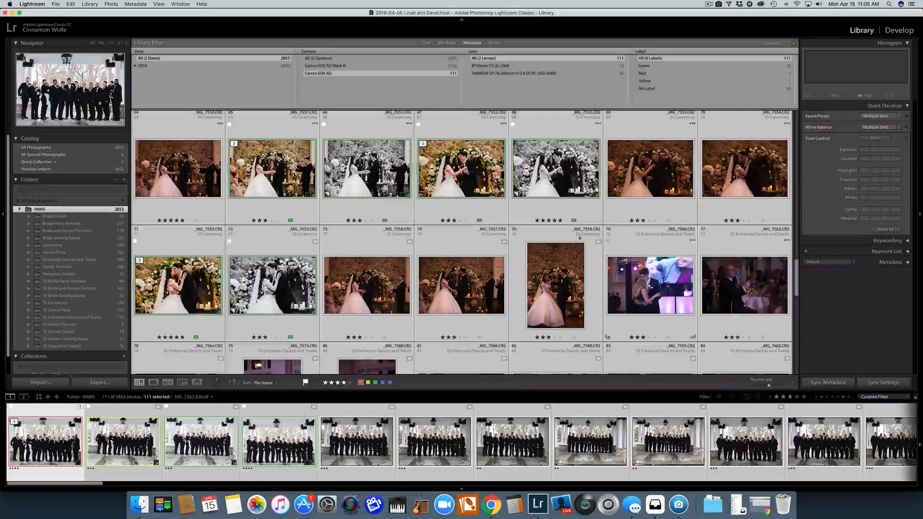
left_click(195, 323)
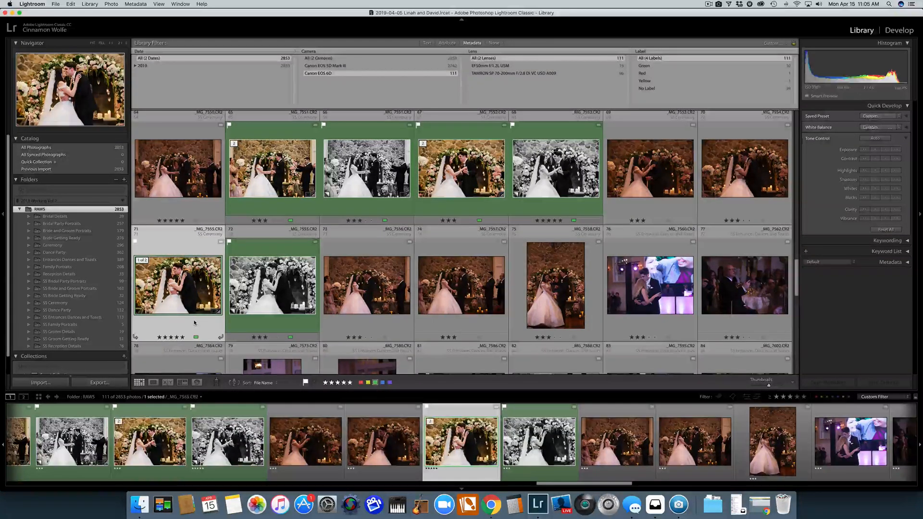
Select all Canon EOS 6D photos, starting from the first groomsmen group portrait
scroll(189, 239, "up", 2)
scroll(189, 239, "up", 10)
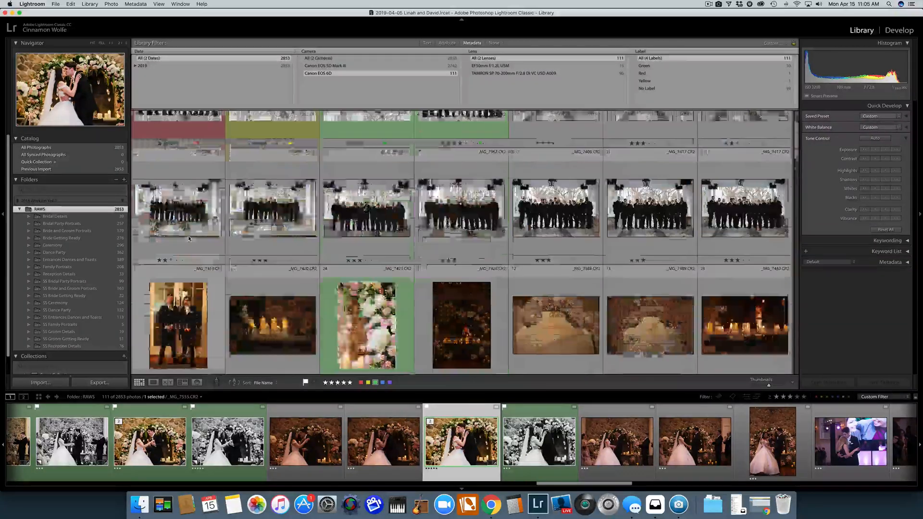
scroll(198, 312, "down", 15)
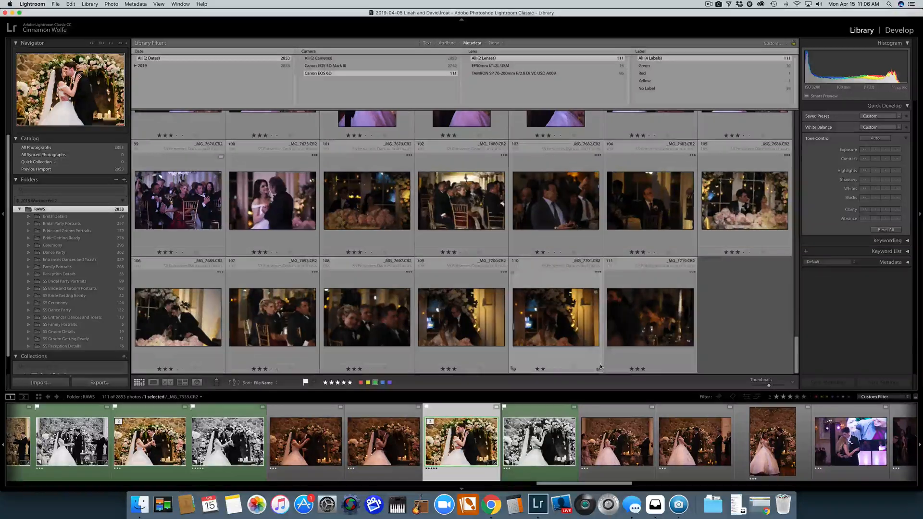
scroll(199, 174, "up", 5)
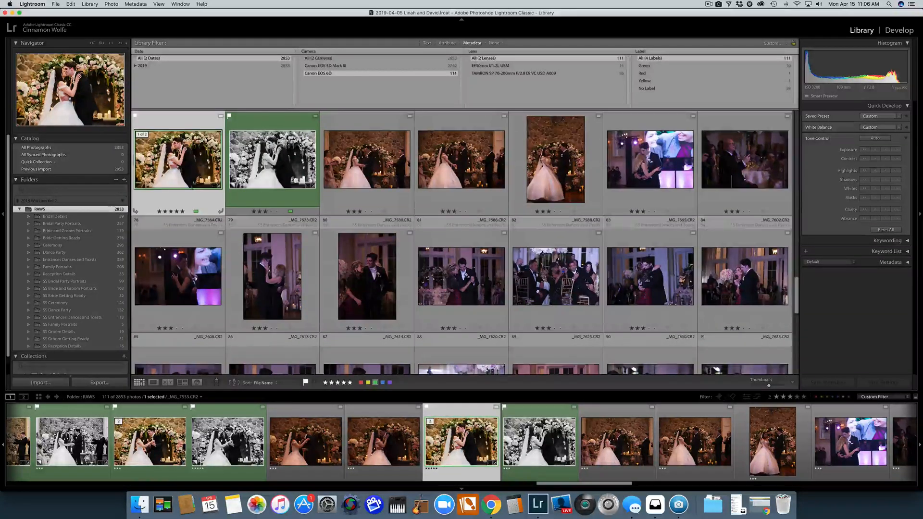
scroll(192, 169, "up", 10)
scroll(187, 163, "up", 6)
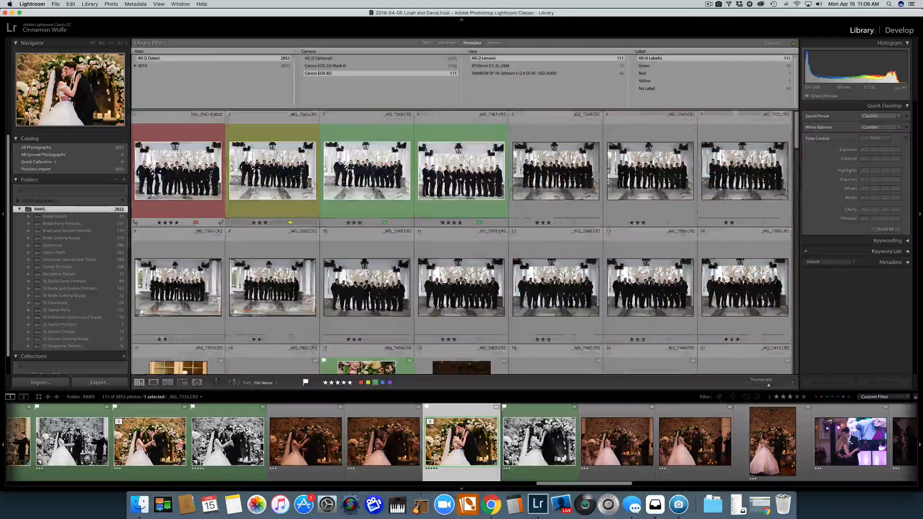
left_click(181, 129)
scroll(620, 149, "down", 6)
scroll(620, 148, "down", 15)
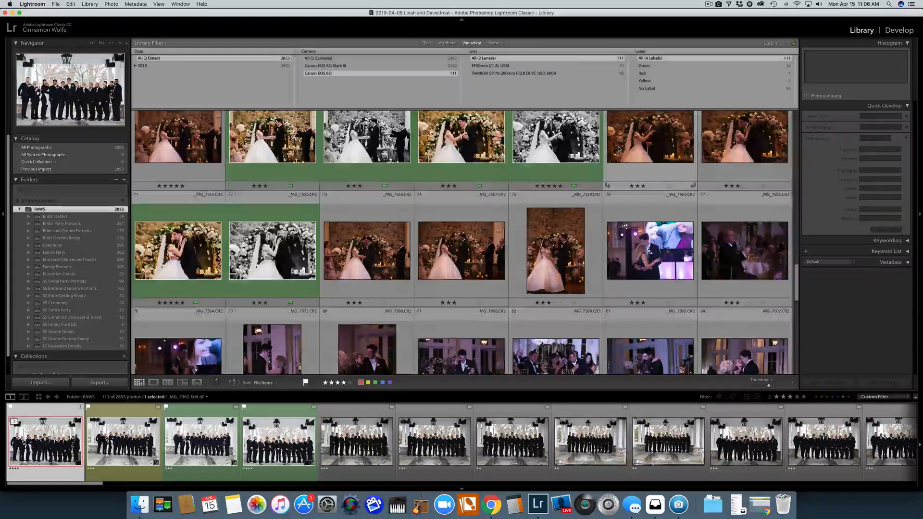
key("super+a")
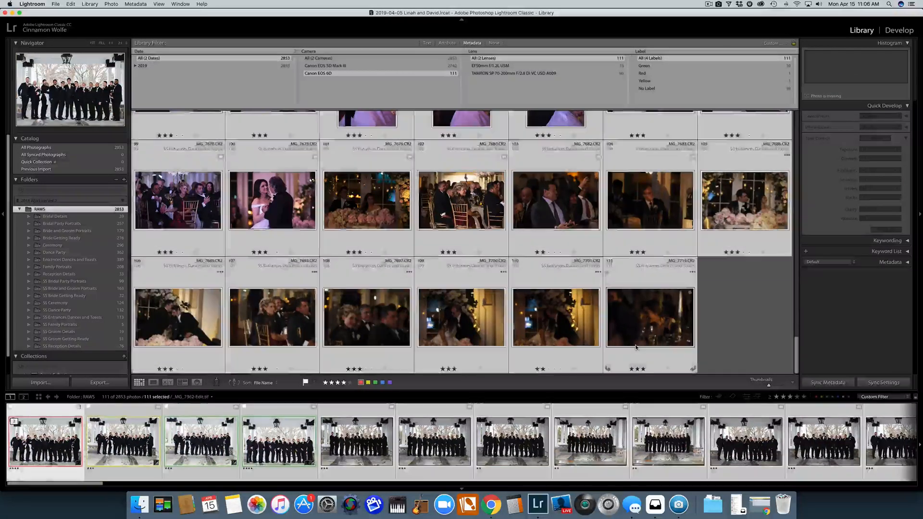
Make the kiss photo _MG_7555.CR2 the active one within the full selection and open Edit Capture Time for all selected photos
scroll(289, 349, "up", 10)
scroll(289, 348, "down", 3)
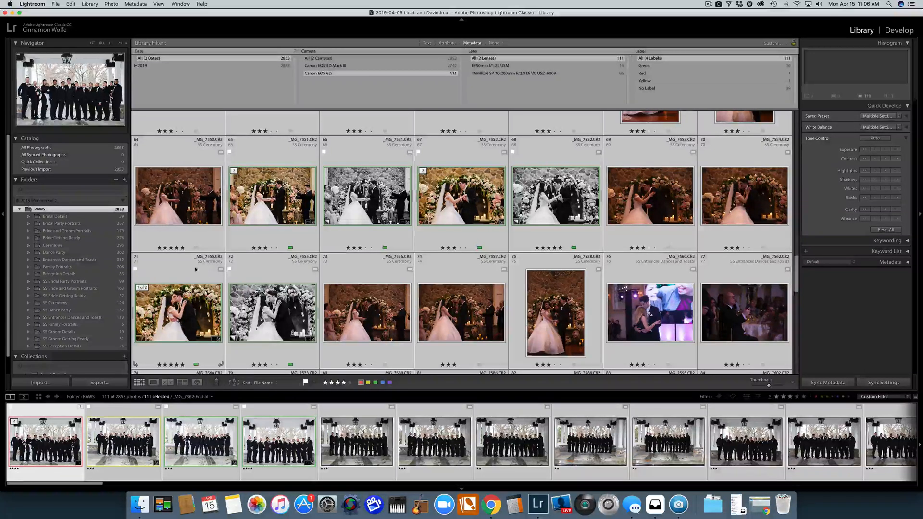
left_click(169, 297)
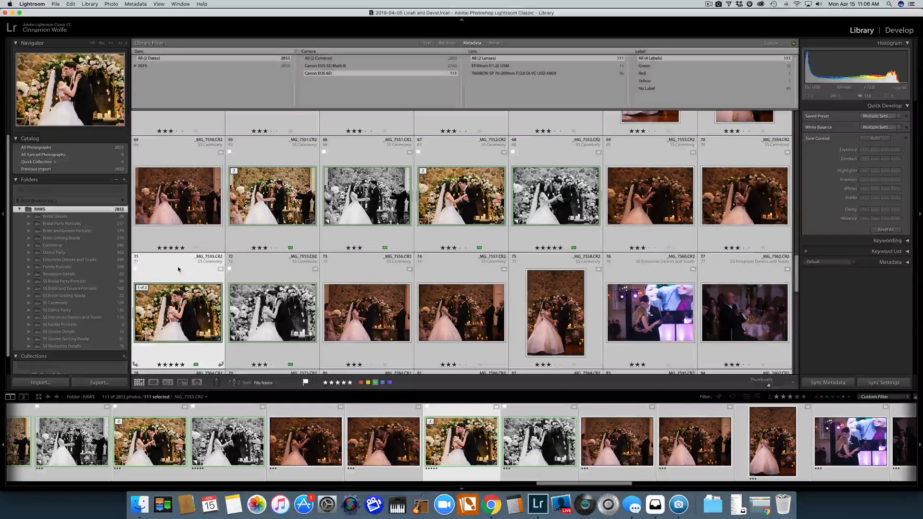
scroll(178, 268, "down", 1)
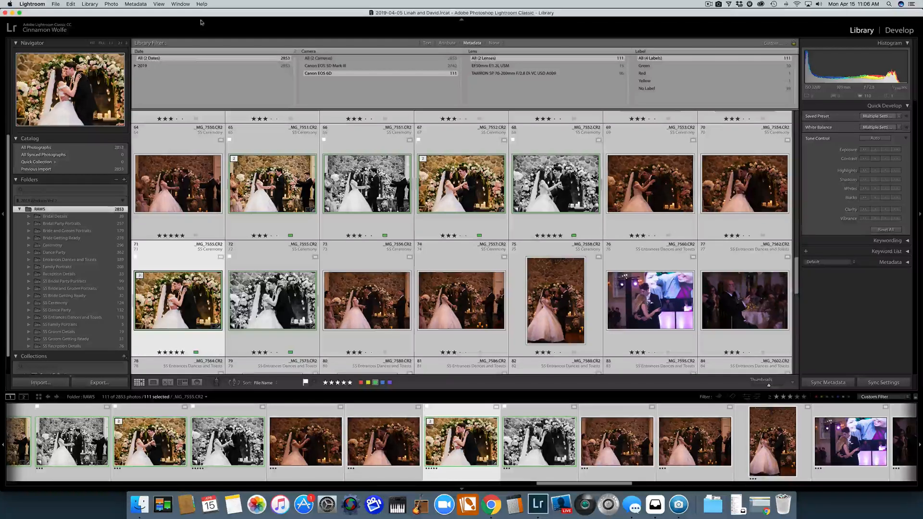
left_click(133, 4)
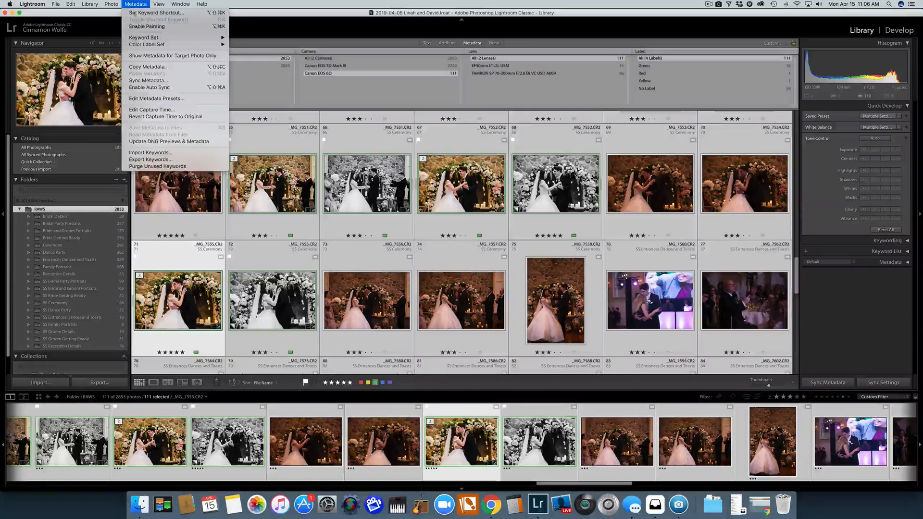
left_click(151, 110)
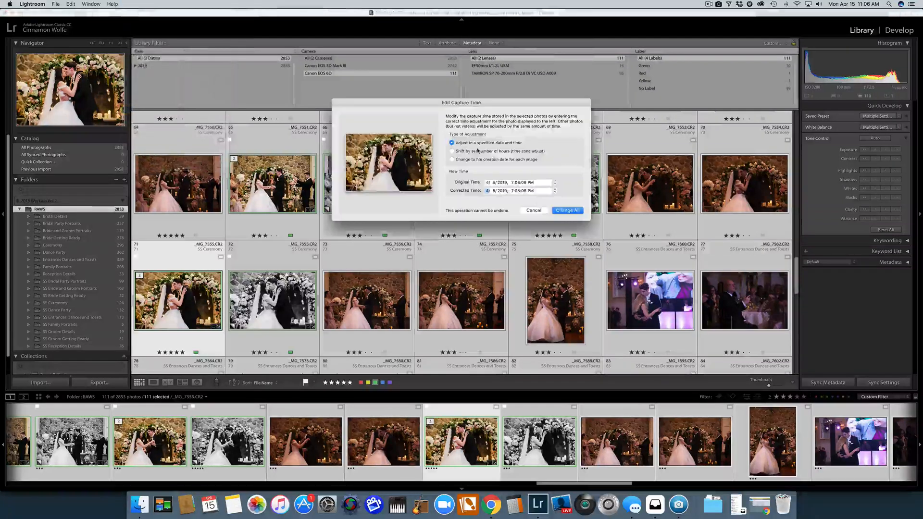